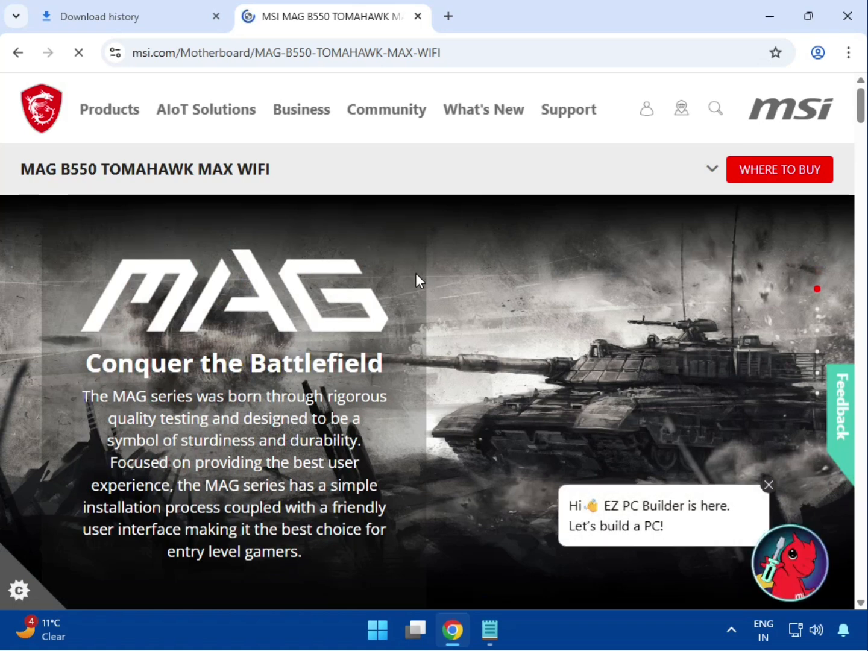
Step: Open the support page for the MAG B550 TOMAHAWK MAX WIFI motherboard and highlight its model name
{"action": "left_click", "coordinate": [713, 172]}
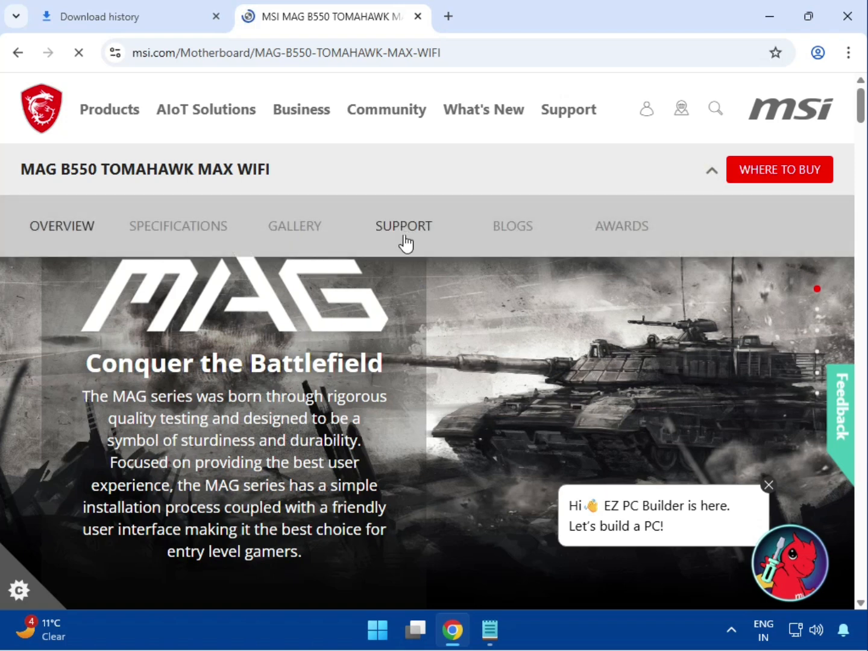
{"action": "left_click", "coordinate": [406, 233]}
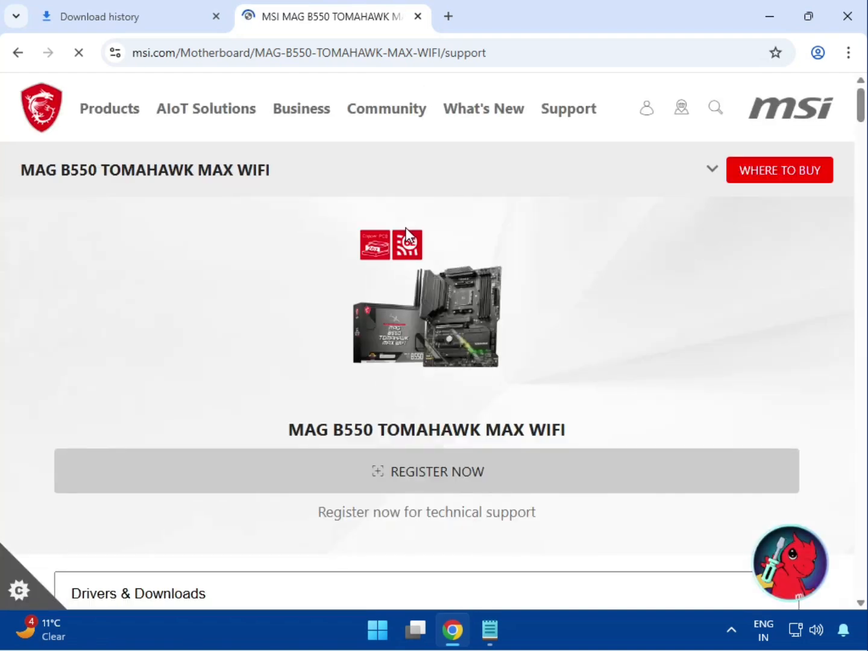
{"action": "left_click_drag", "start_coordinate": [289, 429], "coordinate": [620, 430]}
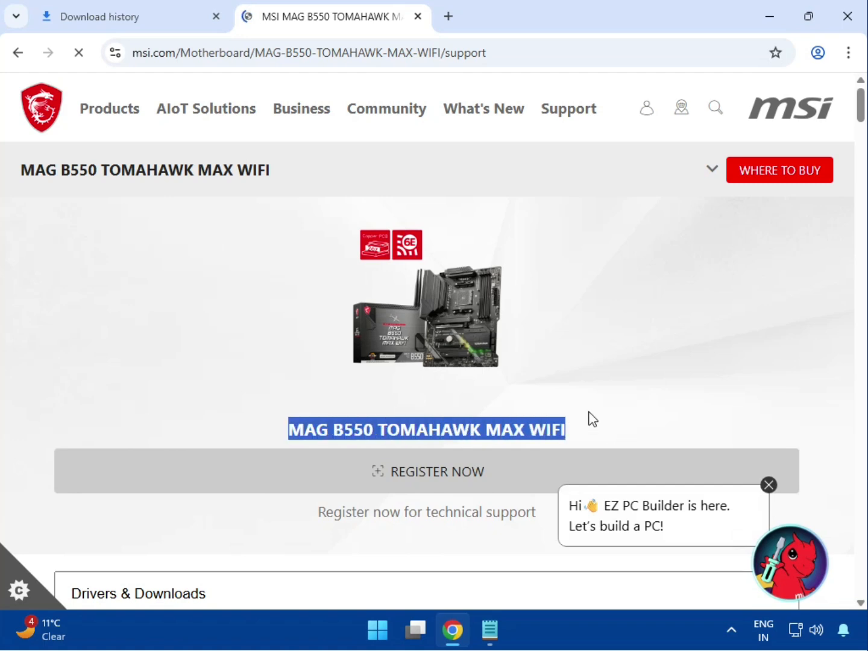
Step: Choose Drivers & Downloads as the support section and set the download category to Driver
{"action": "scroll", "coordinate": [337, 364], "scroll_direction": "down", "scroll_amount": 4}
{"action": "left_click", "coordinate": [195, 355]}
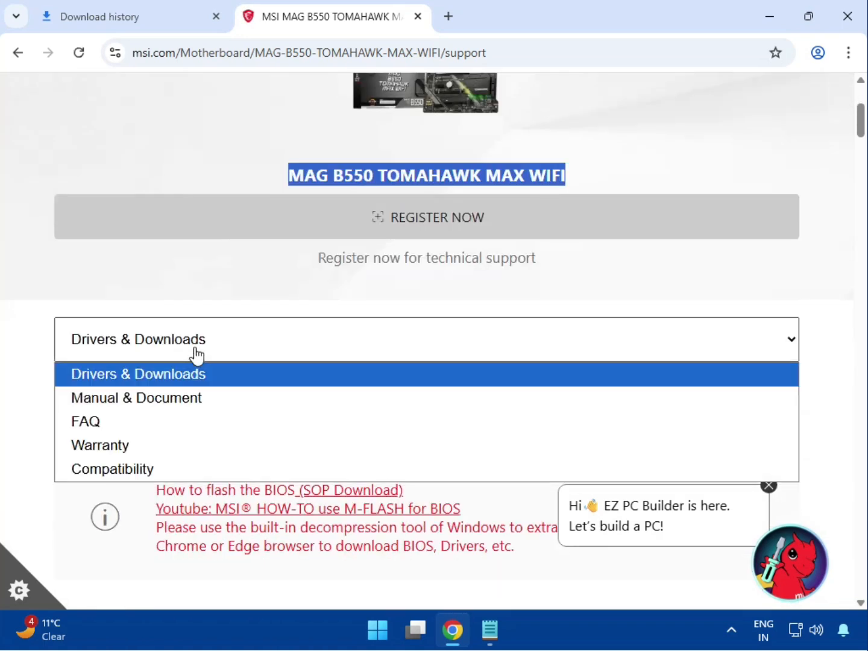
{"action": "left_click", "coordinate": [148, 377]}
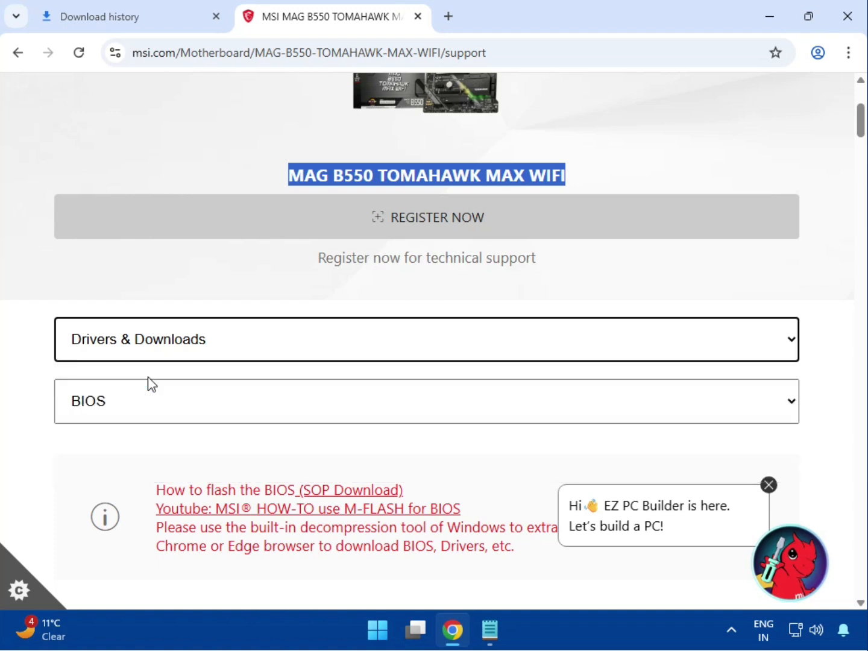
{"action": "left_click", "coordinate": [169, 353]}
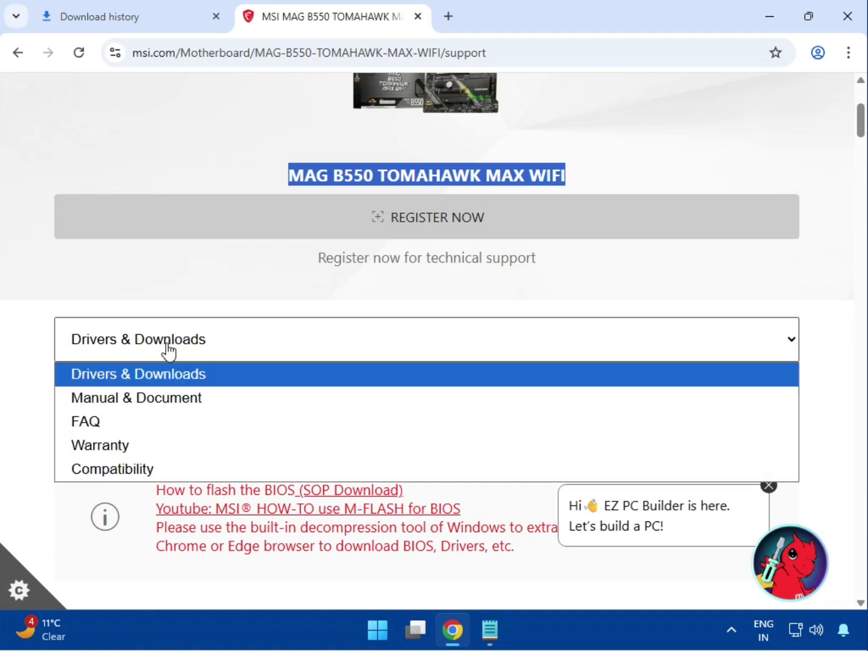
{"action": "left_click", "coordinate": [160, 384]}
{"action": "left_click", "coordinate": [148, 401]}
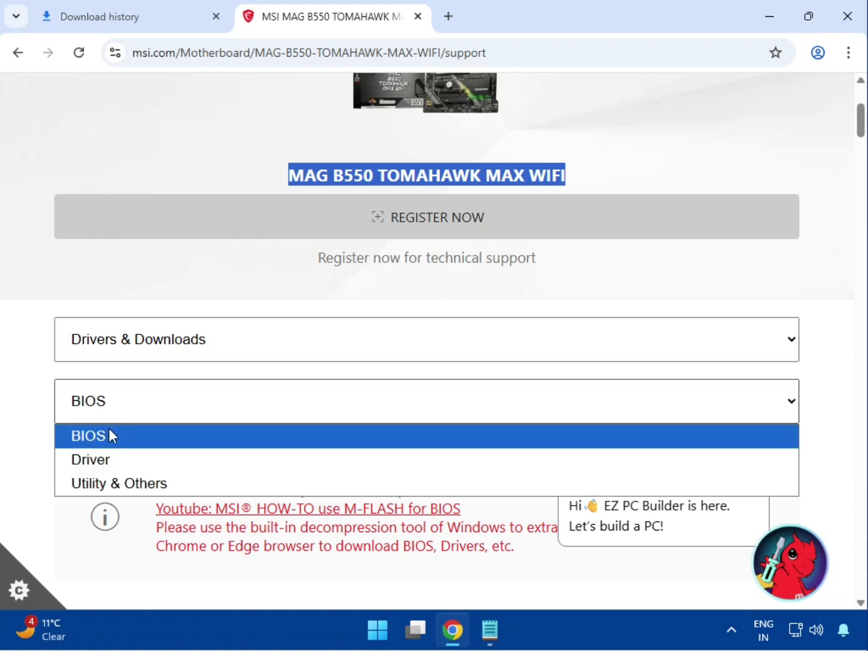
{"action": "left_click", "coordinate": [93, 465]}
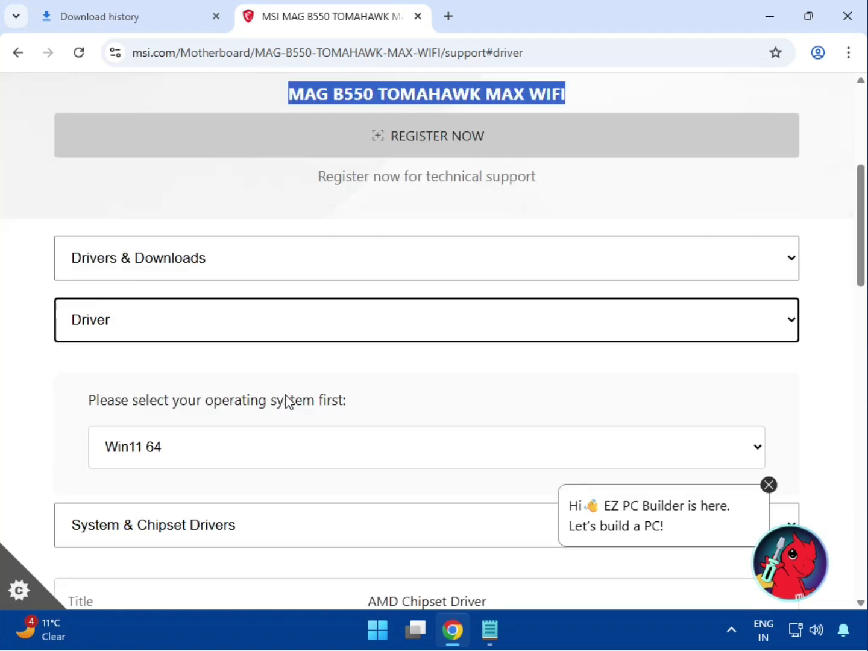
Step: Select Win11 64 as the operating system for the motherboard drivers
{"action": "left_click", "coordinate": [178, 371]}
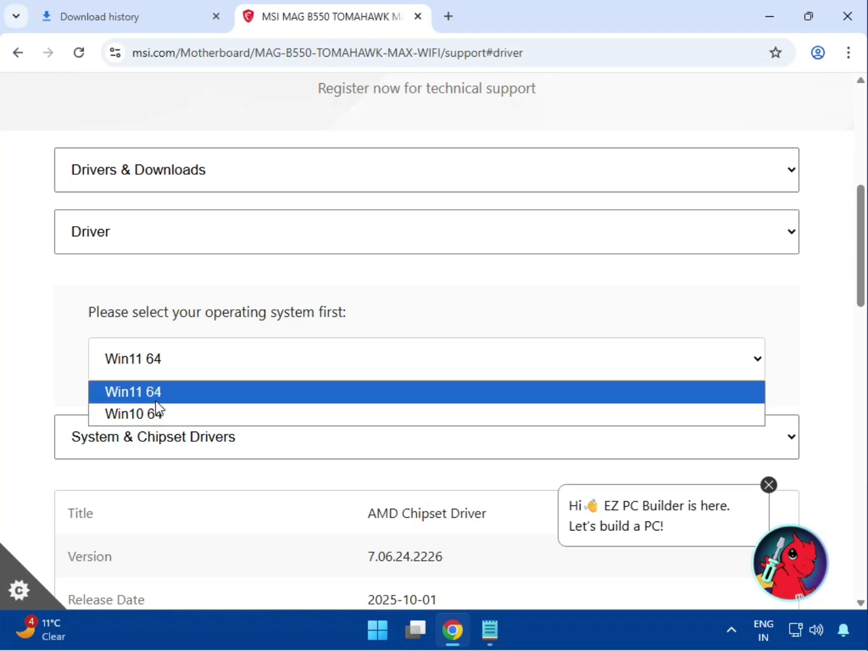
{"action": "left_click", "coordinate": [158, 399]}
{"action": "scroll", "coordinate": [176, 405], "scroll_direction": "down", "scroll_amount": 1}
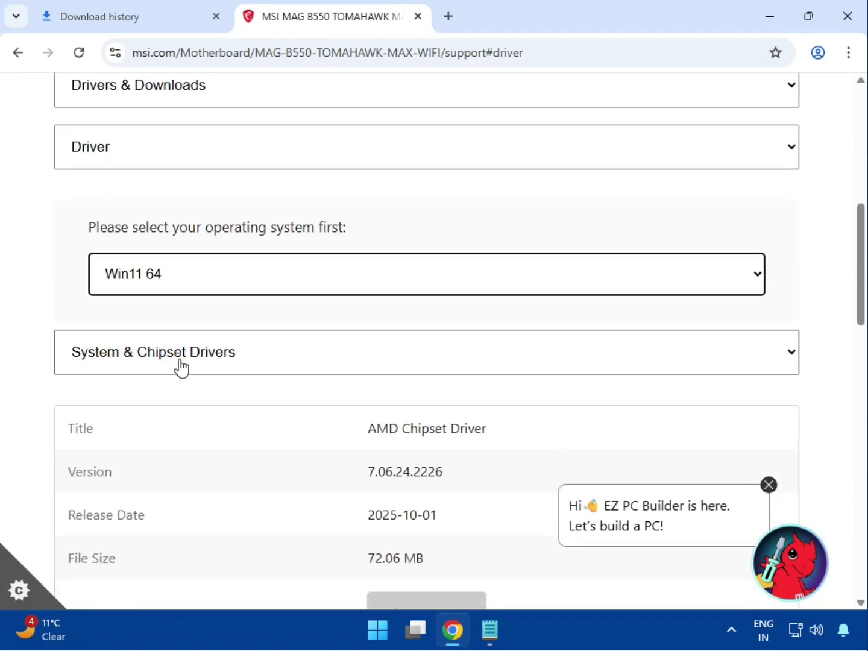
Step: Choose System & Chipset Drivers and locate the download for the AMD Chipset Driver
{"action": "left_click", "coordinate": [180, 366]}
{"action": "left_click", "coordinate": [181, 388]}
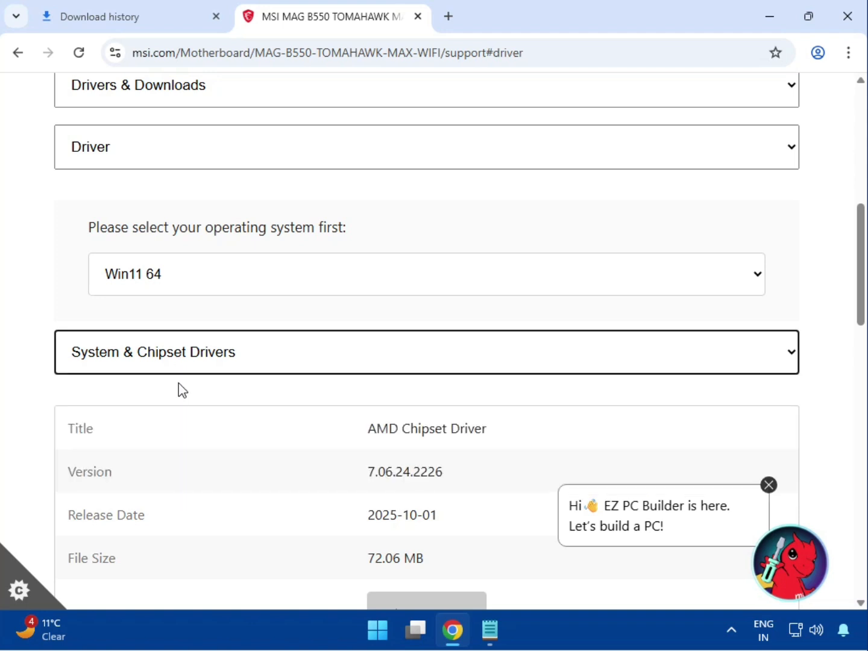
{"action": "scroll", "coordinate": [178, 382], "scroll_direction": "down", "scroll_amount": 1}
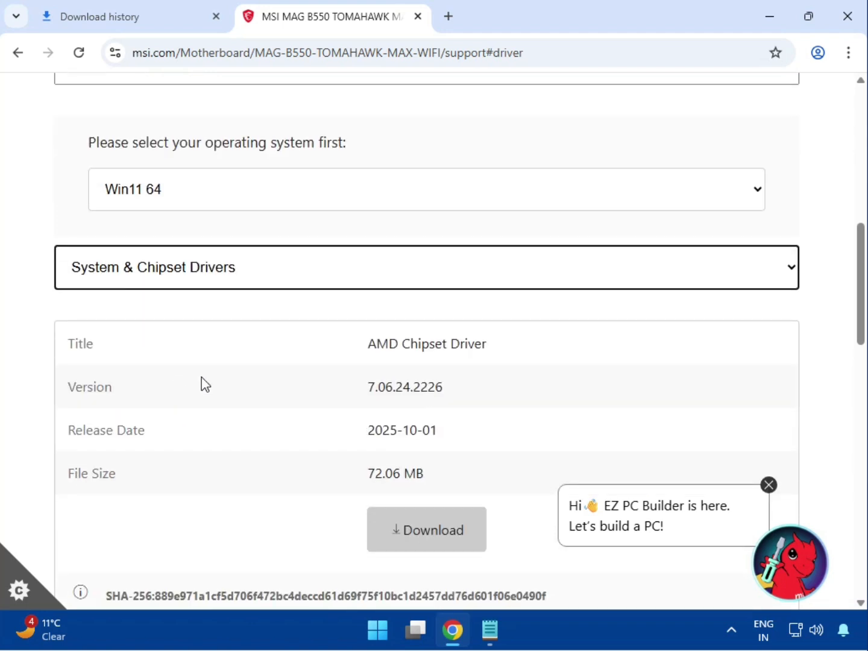
{"action": "left_click_drag", "start_coordinate": [366, 349], "coordinate": [499, 346]}
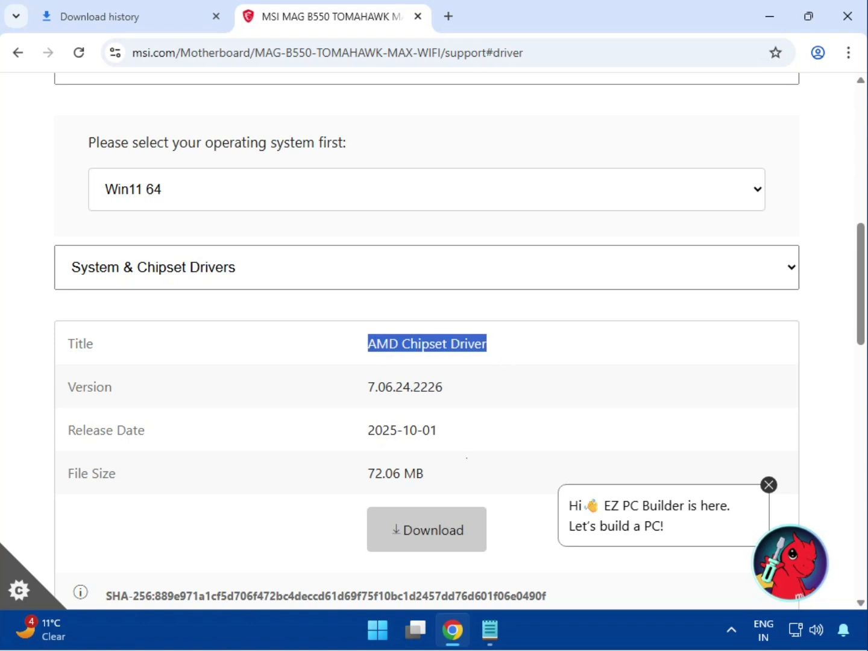
{"action": "left_click", "coordinate": [447, 539]}
{"action": "scroll", "coordinate": [307, 476], "scroll_direction": "down", "scroll_amount": 2}
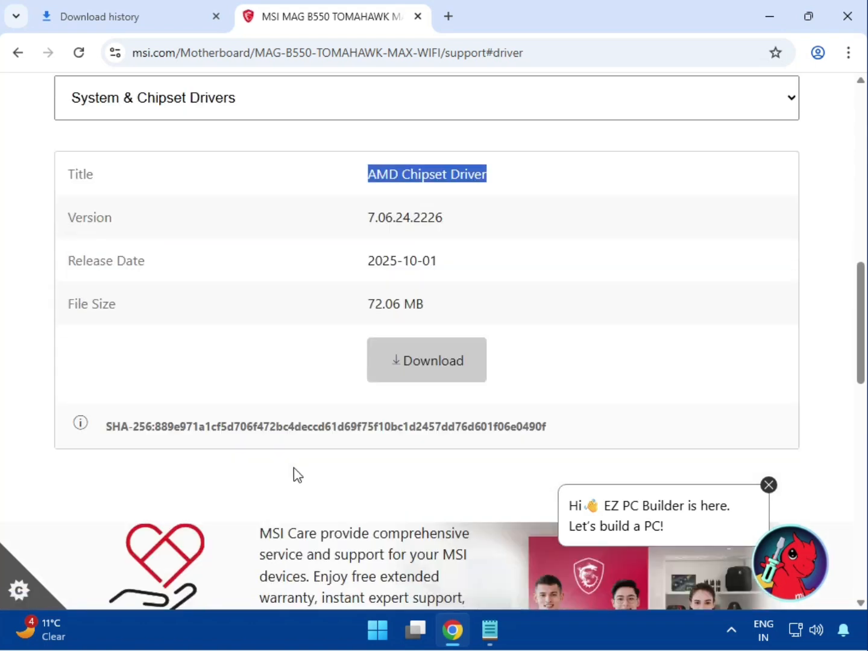
Step: Switch the driver type to On-Board VGA Drivers and highlight the AMD Graphics Drivers title
{"action": "scroll", "coordinate": [296, 473], "scroll_direction": "up", "scroll_amount": 1}
{"action": "left_click", "coordinate": [203, 188]}
{"action": "left_click", "coordinate": [204, 238]}
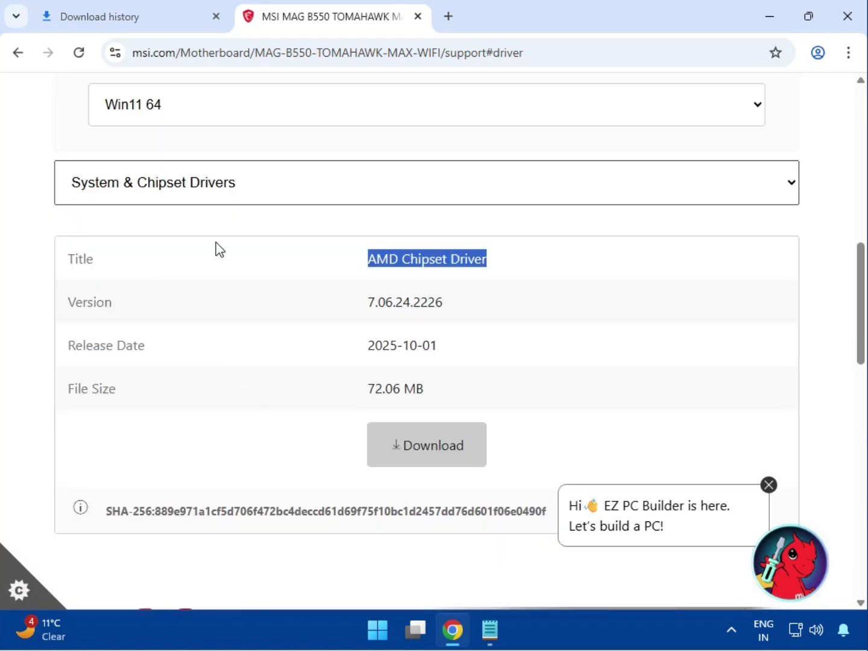
{"action": "left_click_drag", "start_coordinate": [369, 261], "coordinate": [565, 279]}
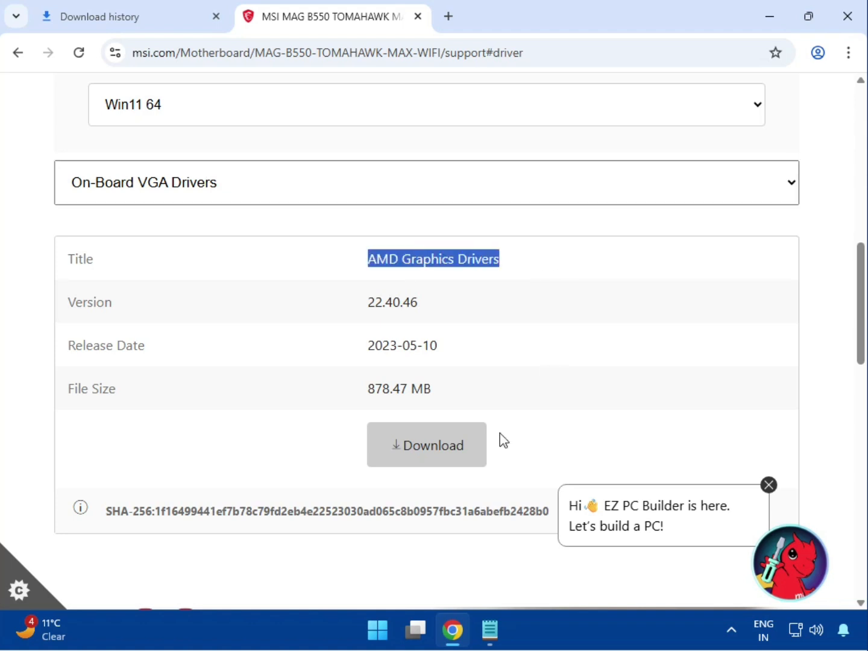
Step: Switch the driver type to On-Board Audio Drivers and locate the Realtek HD Universal Driver entry
{"action": "left_click", "coordinate": [213, 196]}
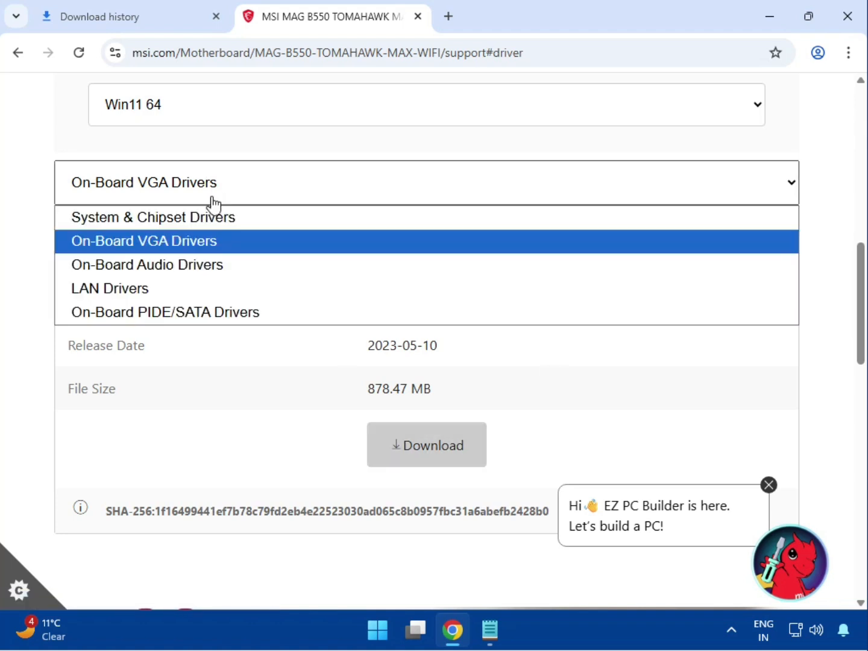
{"action": "left_click", "coordinate": [212, 273]}
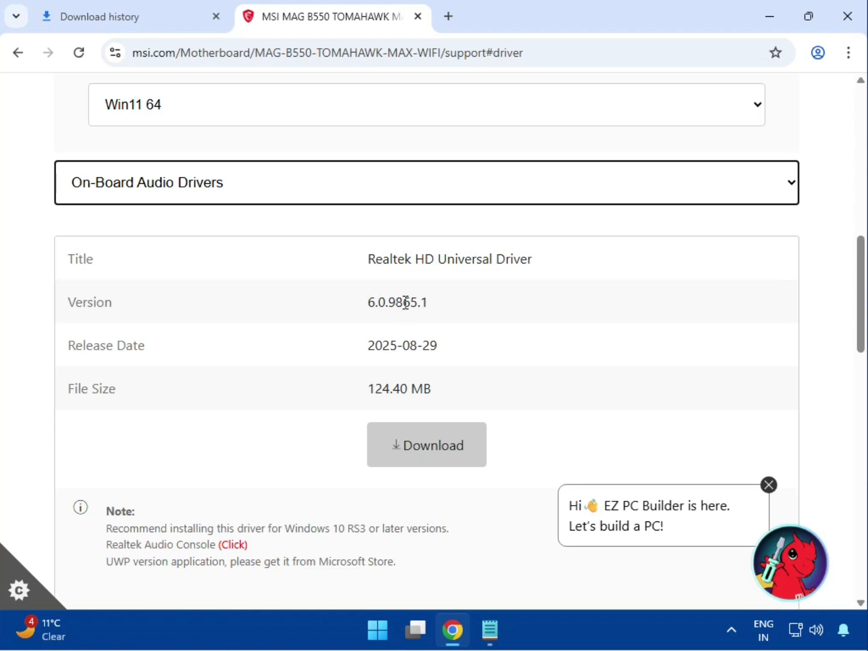
{"action": "left_click_drag", "start_coordinate": [405, 265], "coordinate": [600, 262]}
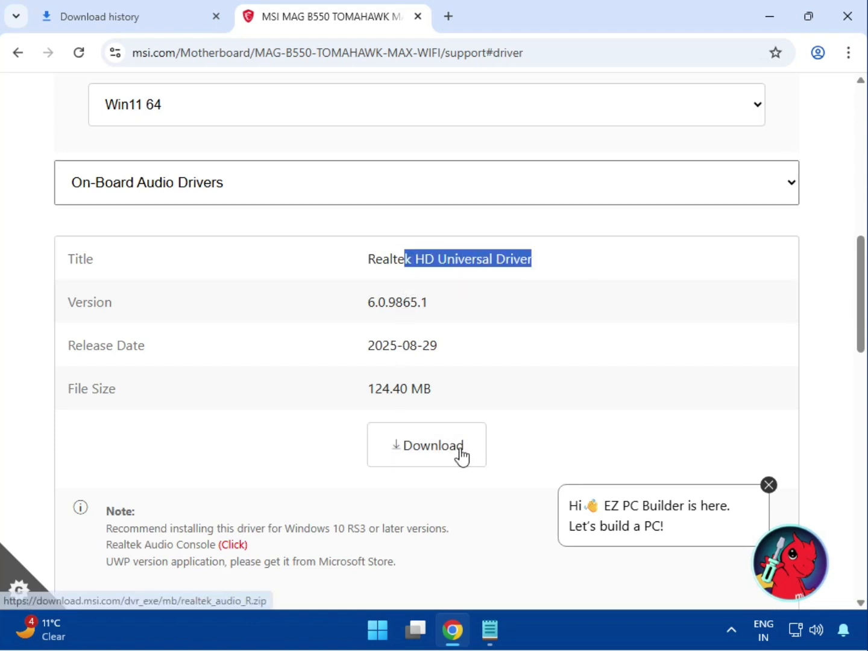
Step: Switch the driver type to LAN Drivers and locate the Realtek PCI-E Ethernet Drivers download
{"action": "left_click", "coordinate": [214, 198]}
{"action": "left_click", "coordinate": [193, 288]}
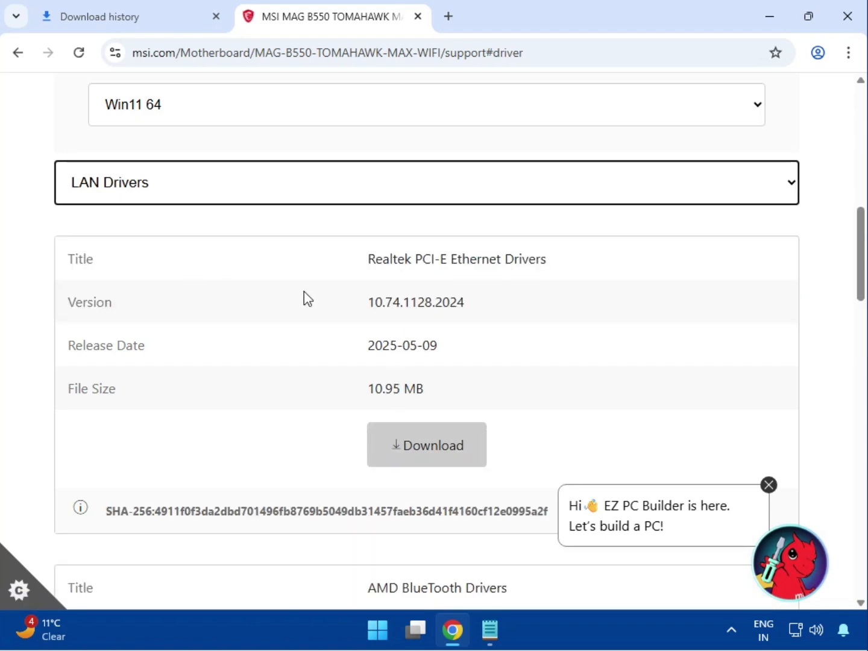
{"action": "left_click_drag", "start_coordinate": [415, 263], "coordinate": [564, 268]}
{"action": "left_click", "coordinate": [477, 410]}
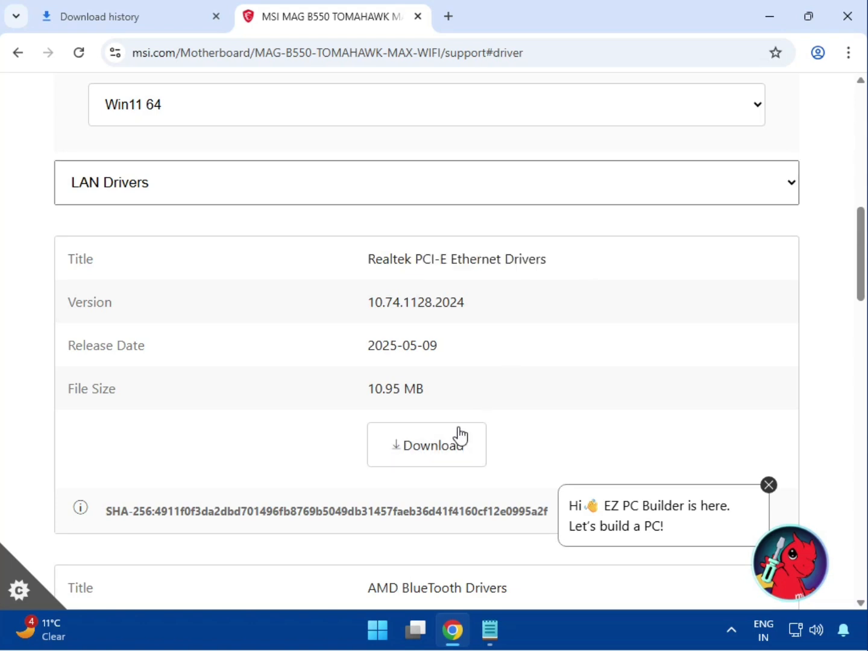
Step: Review the AMD BlueTooth Drivers and AMD WIFI Drivers entries listed under LAN Drivers
{"action": "scroll", "coordinate": [421, 434], "scroll_direction": "down", "scroll_amount": 2}
{"action": "scroll", "coordinate": [411, 433], "scroll_direction": "down", "scroll_amount": 1}
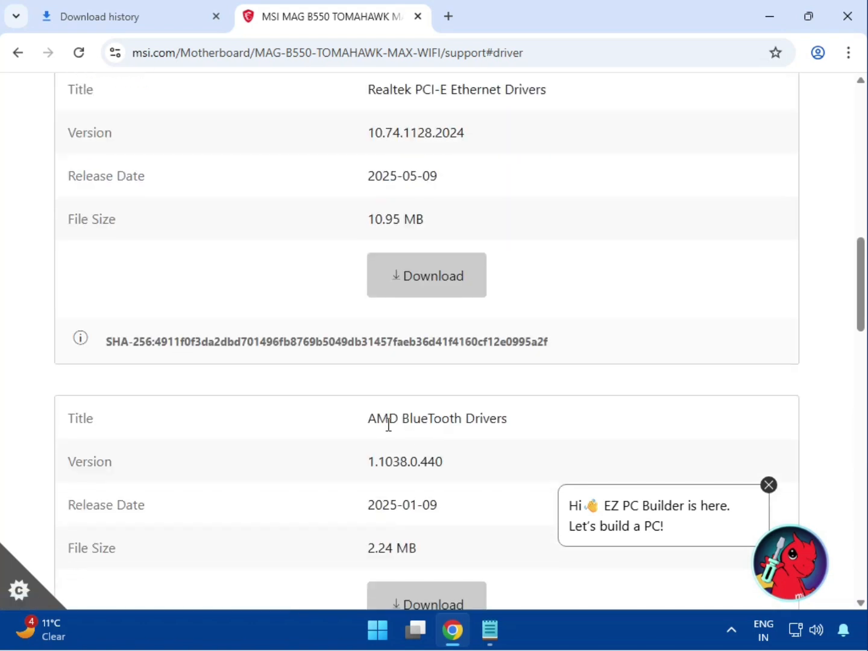
{"action": "left_click_drag", "start_coordinate": [371, 419], "coordinate": [516, 425]}
{"action": "scroll", "coordinate": [540, 434], "scroll_direction": "down", "scroll_amount": 1}
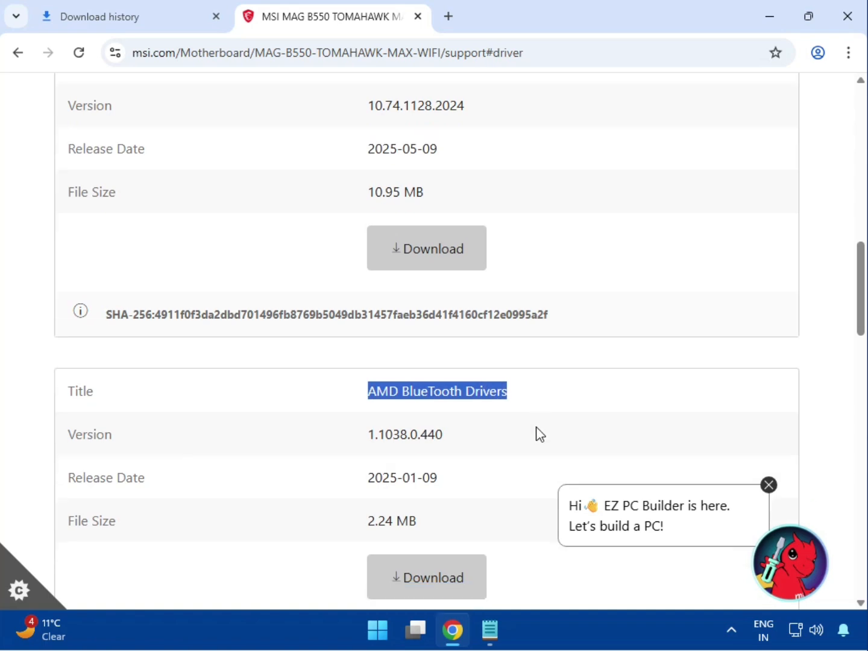
{"action": "scroll", "coordinate": [447, 511], "scroll_direction": "down", "scroll_amount": 4}
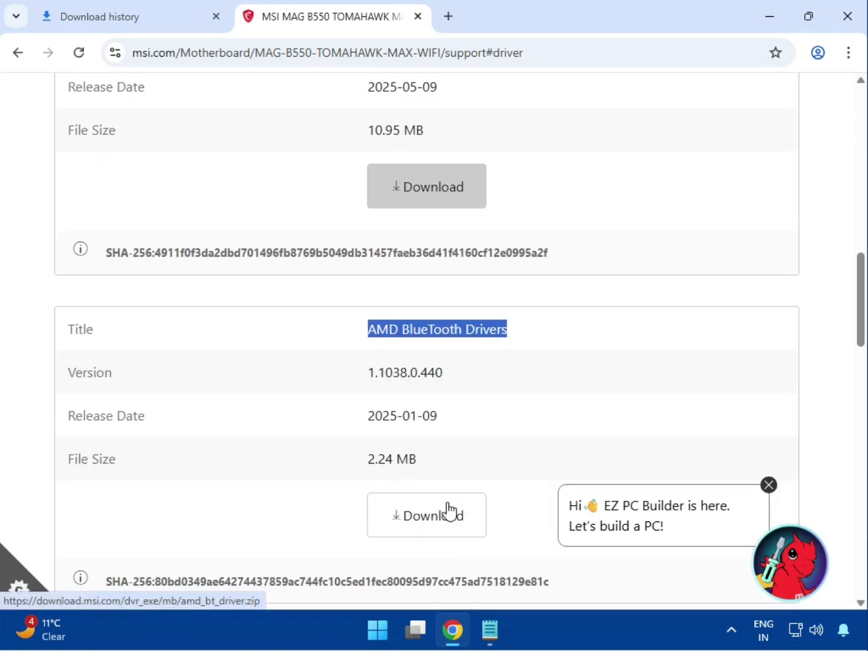
{"action": "left_click_drag", "start_coordinate": [402, 323], "coordinate": [479, 325]}
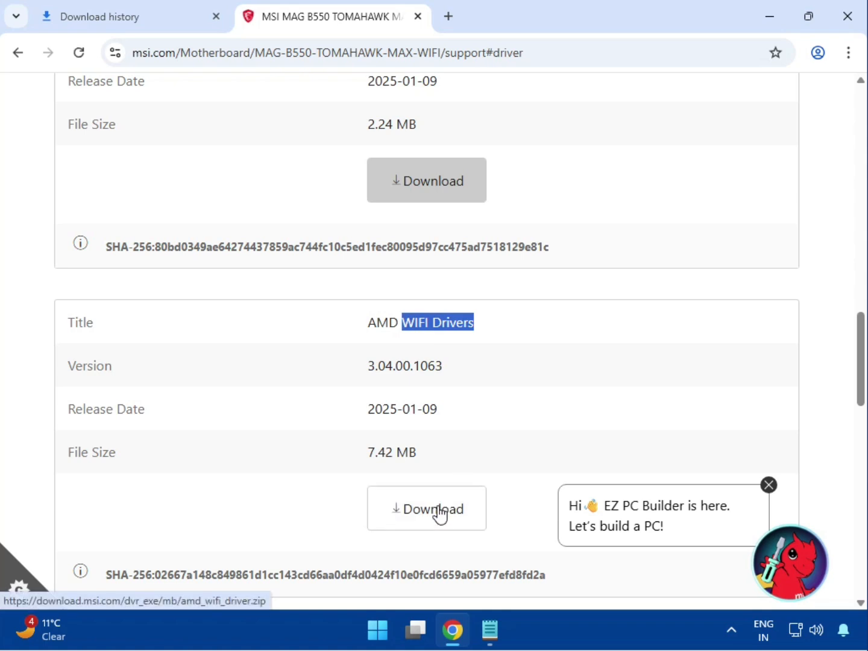
{"action": "scroll", "coordinate": [393, 411], "scroll_direction": "up", "scroll_amount": 12}
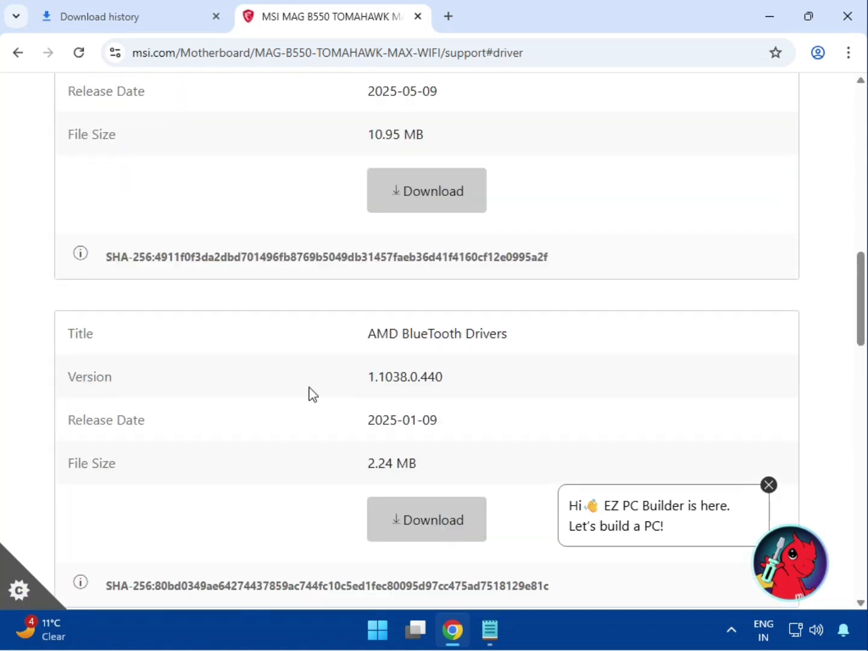
{"action": "left_click", "coordinate": [187, 437]}
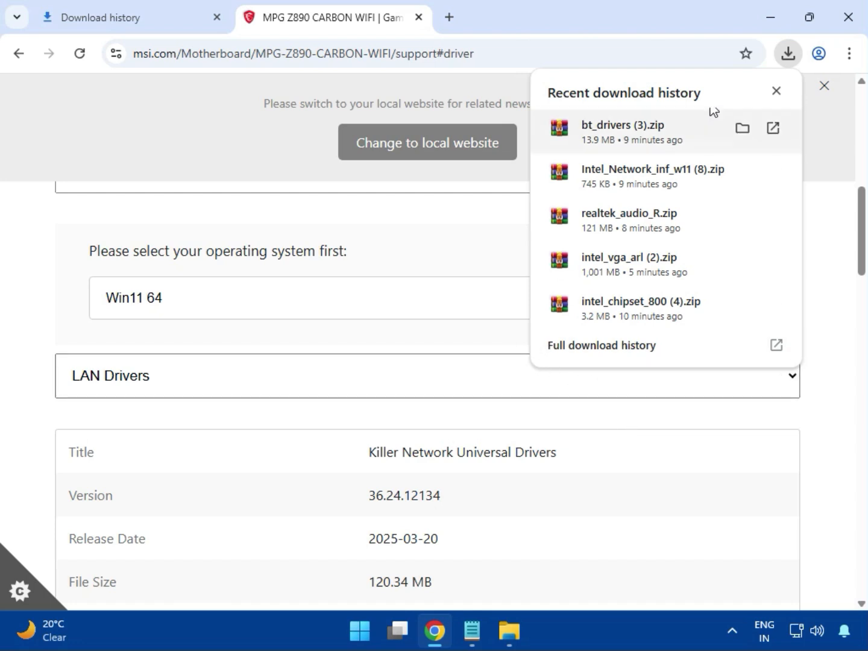
Step: Open the full download history and show bt_drivers (3).zip in its folder
{"action": "left_click", "coordinate": [580, 356]}
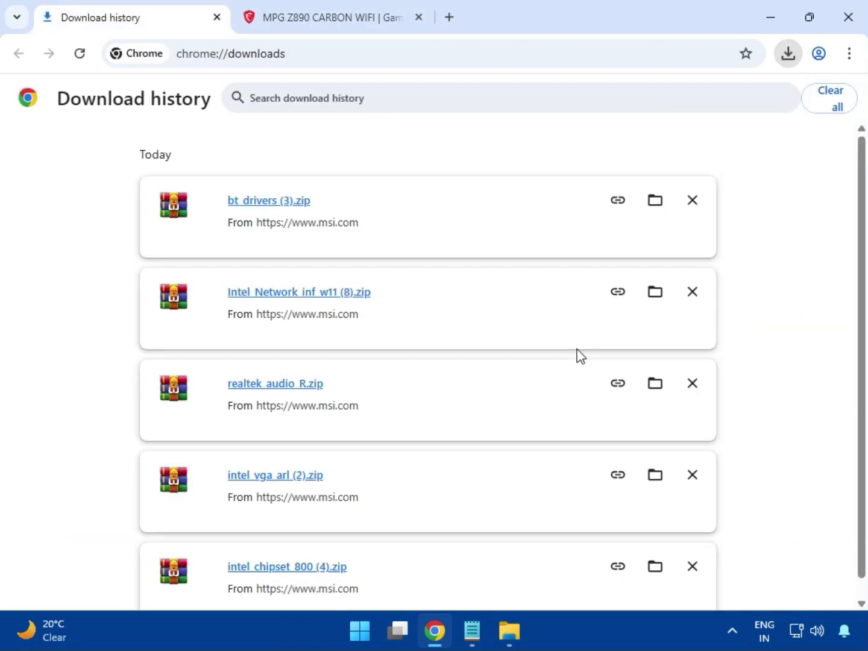
{"action": "left_click", "coordinate": [650, 203]}
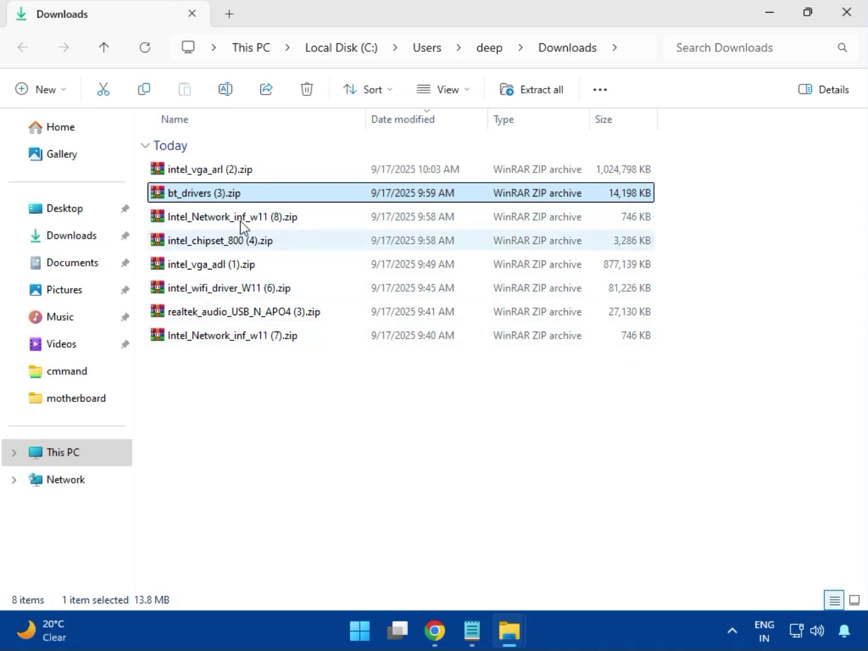
Step: Open the intel_vga_arl (2).zip archive, dismiss the licence reminder, and enter the Intel VGA Driver_32.0.101.6629 folder
{"action": "left_click", "coordinate": [244, 177]}
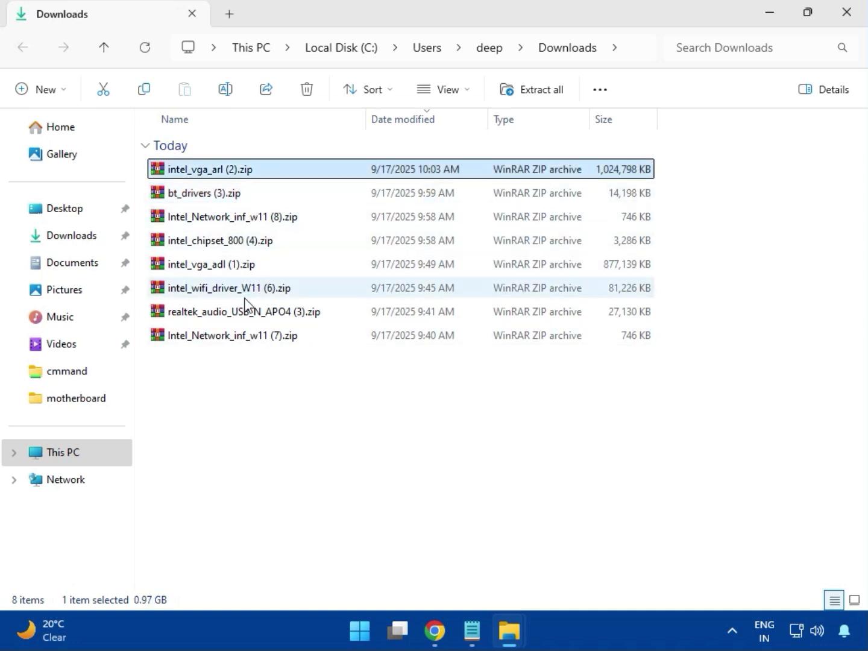
{"action": "double_click", "coordinate": [236, 173]}
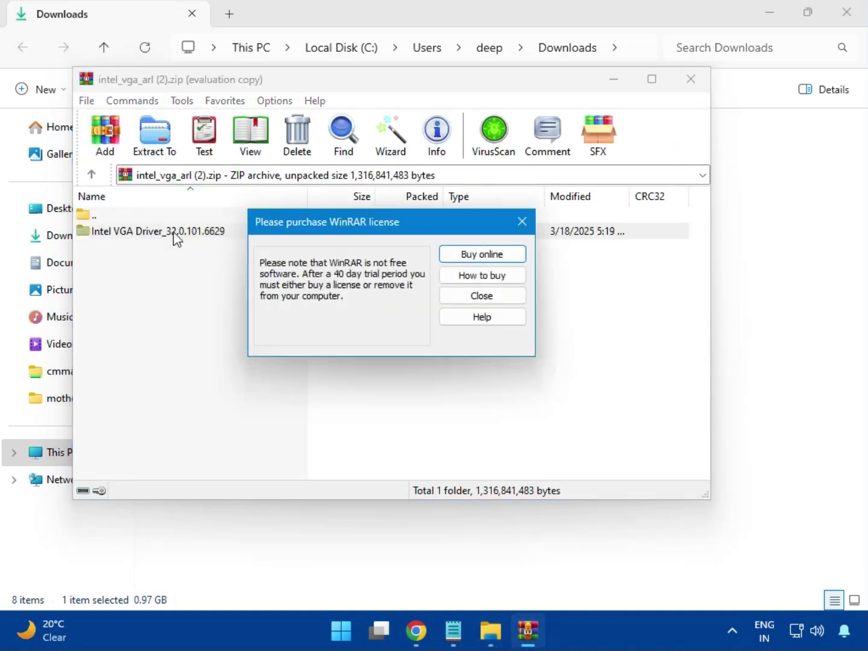
{"action": "left_click", "coordinate": [521, 223]}
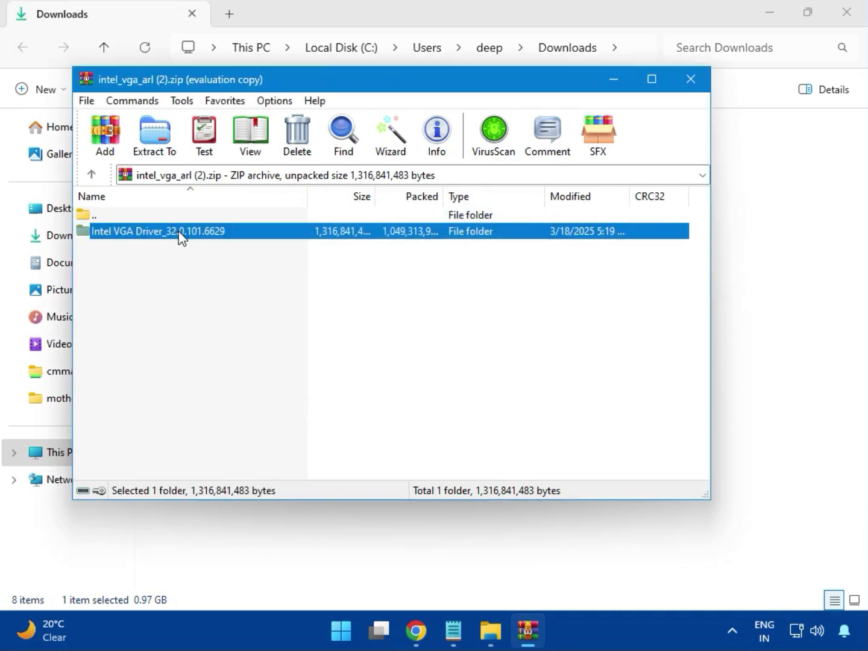
{"action": "double_click", "coordinate": [180, 231]}
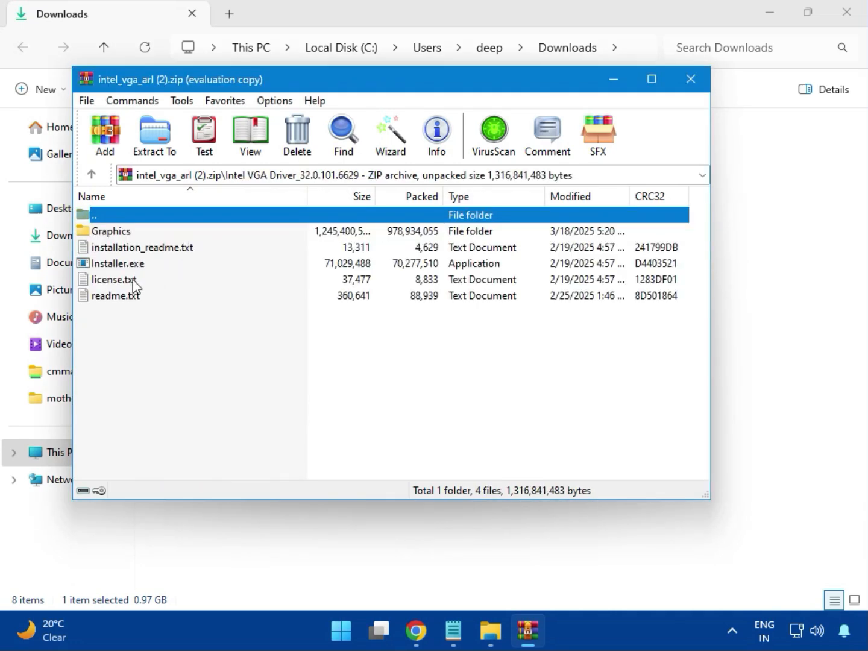
Step: Run Installer.exe from the archive and allow the Intel Graphics Driver Installer to make changes to the device
{"action": "left_click", "coordinate": [144, 264]}
{"action": "double_click", "coordinate": [172, 265]}
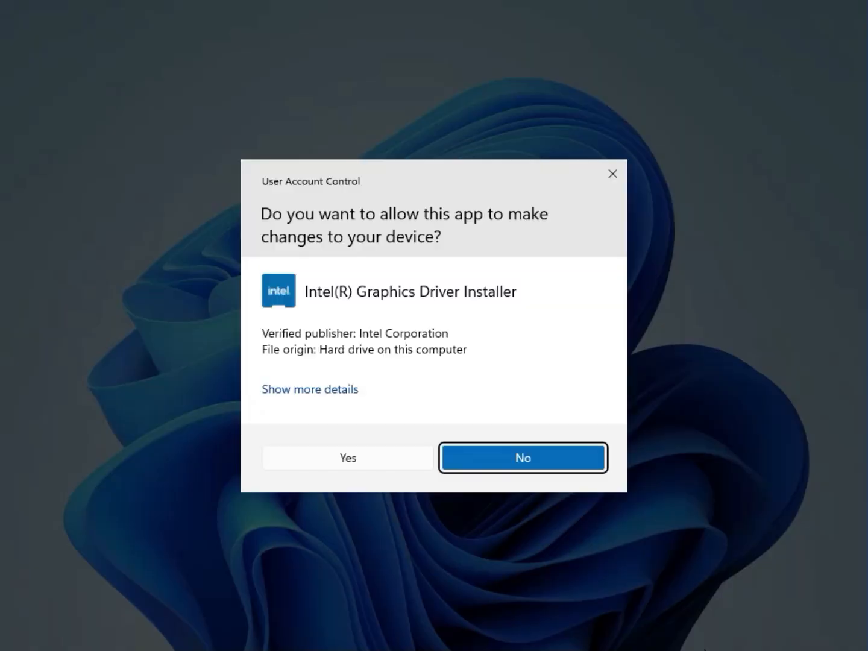
{"action": "left_click", "coordinate": [338, 459]}
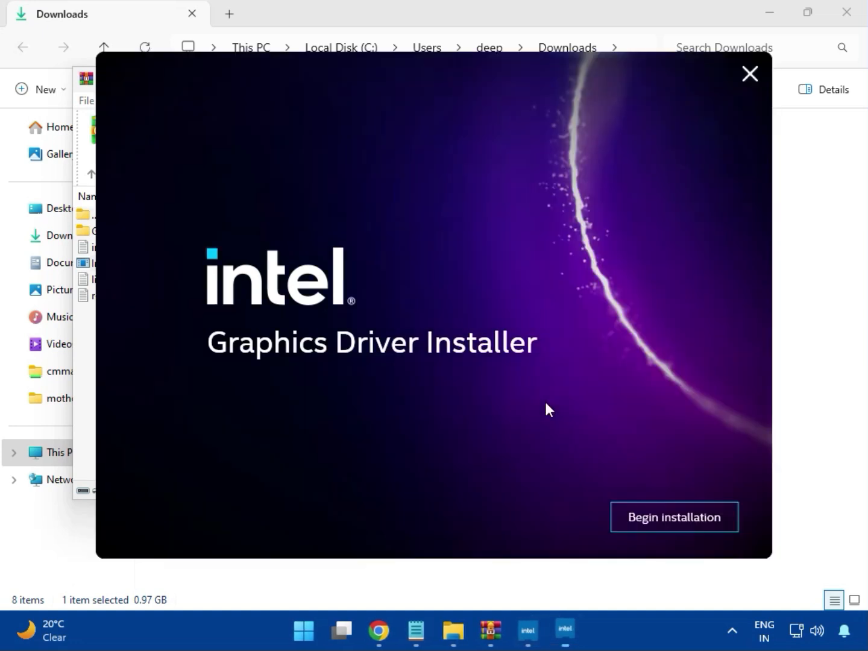
Step: Try to install the Intel graphics driver, then close the installer and the intel_vga_arl (2).zip archive
{"action": "left_click", "coordinate": [664, 517]}
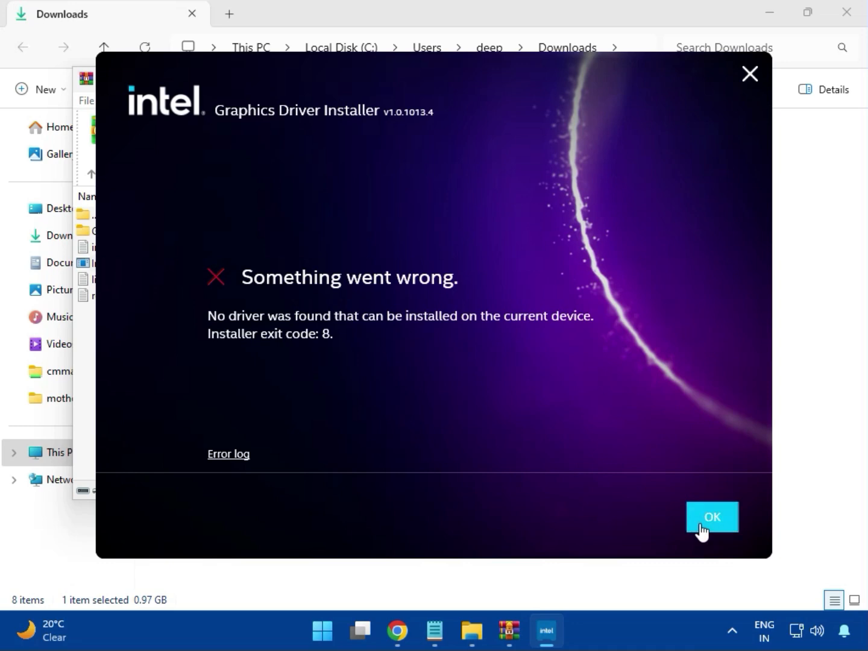
{"action": "left_click", "coordinate": [699, 530]}
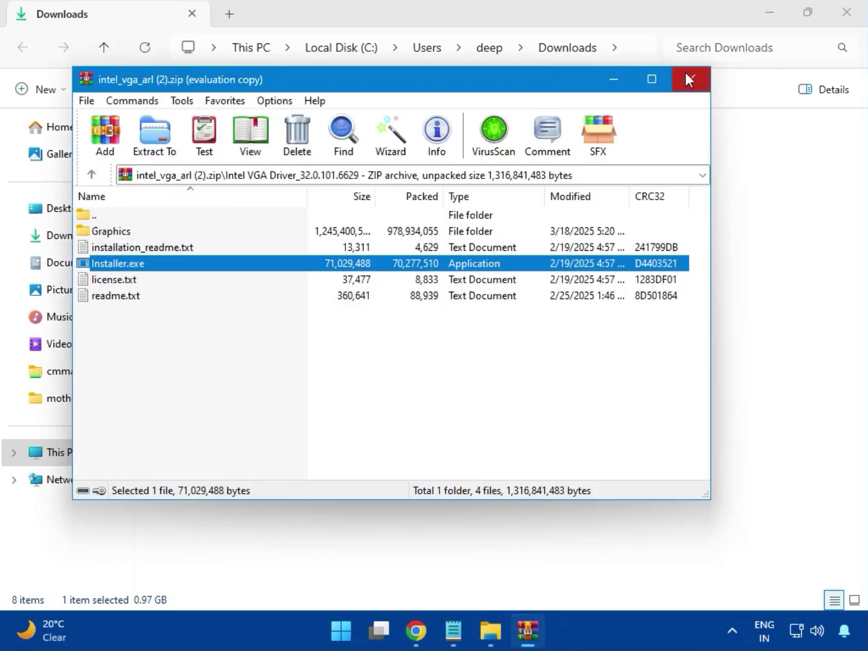
{"action": "left_click", "coordinate": [686, 79]}
Step: Open bt_drivers (3).zip, enter the Intel BlueTooth Driver_23.70.0.2 folder, and run Intel Bluetooth.msi
{"action": "left_click", "coordinate": [170, 198]}
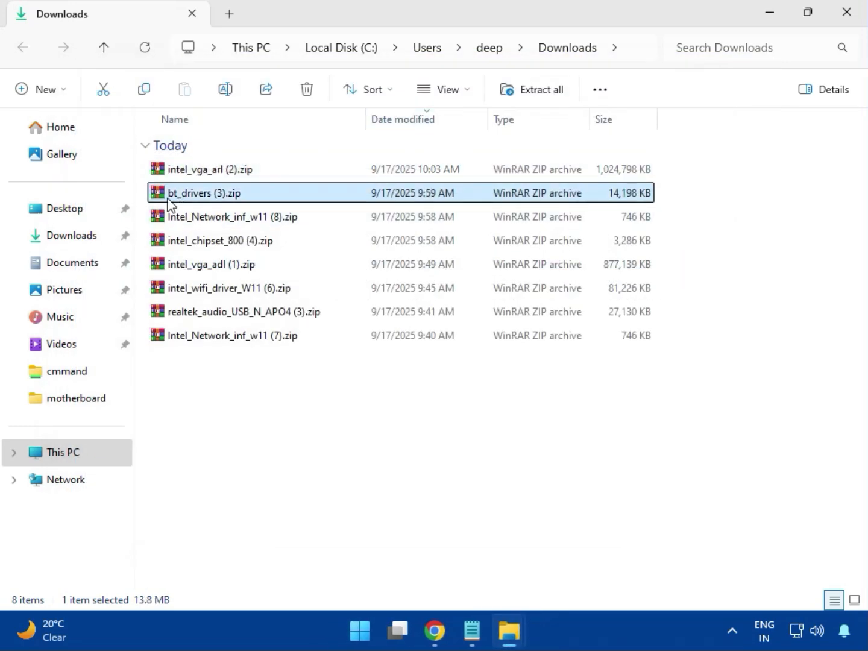
{"action": "double_click", "coordinate": [210, 193]}
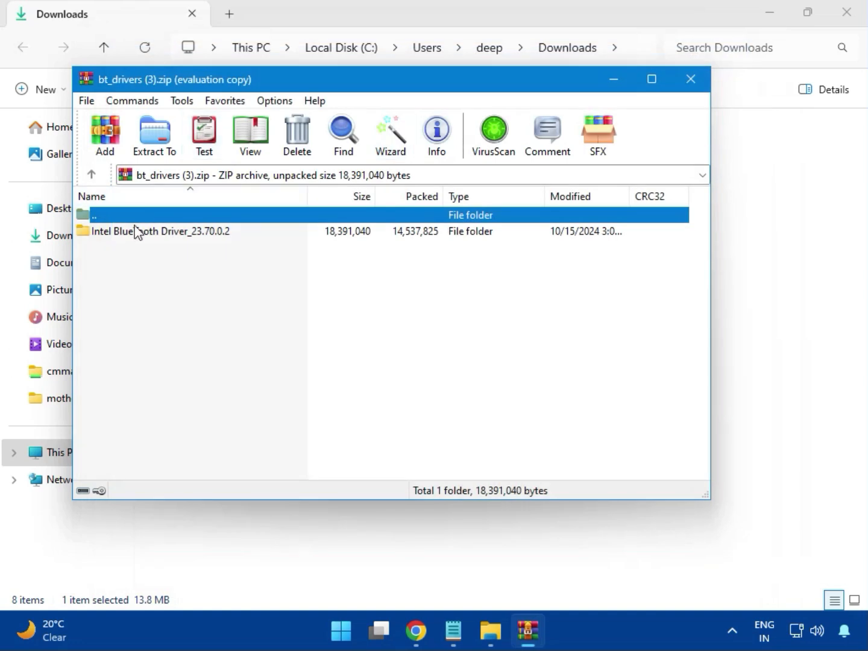
{"action": "left_click", "coordinate": [100, 236]}
{"action": "double_click", "coordinate": [162, 235]}
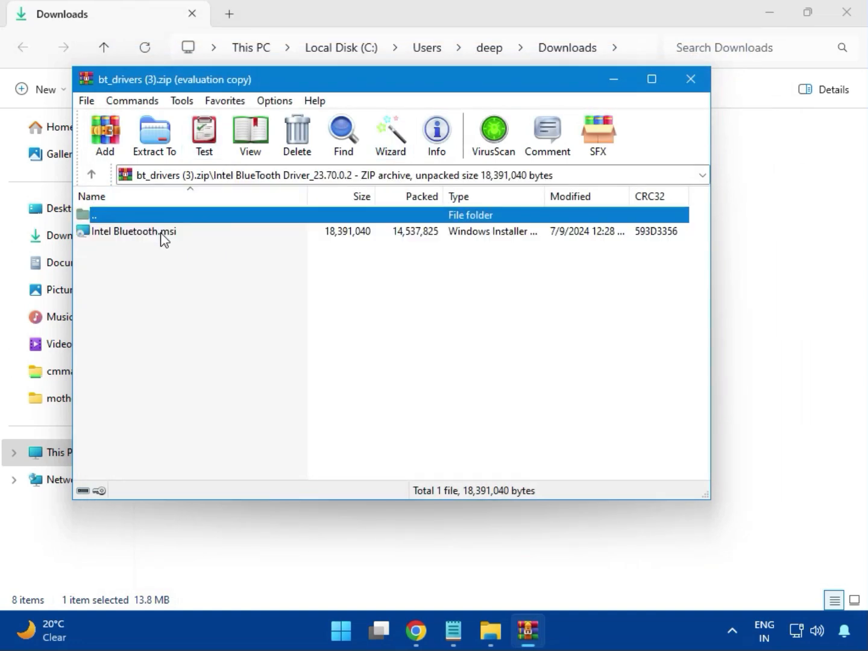
{"action": "double_click", "coordinate": [143, 236]}
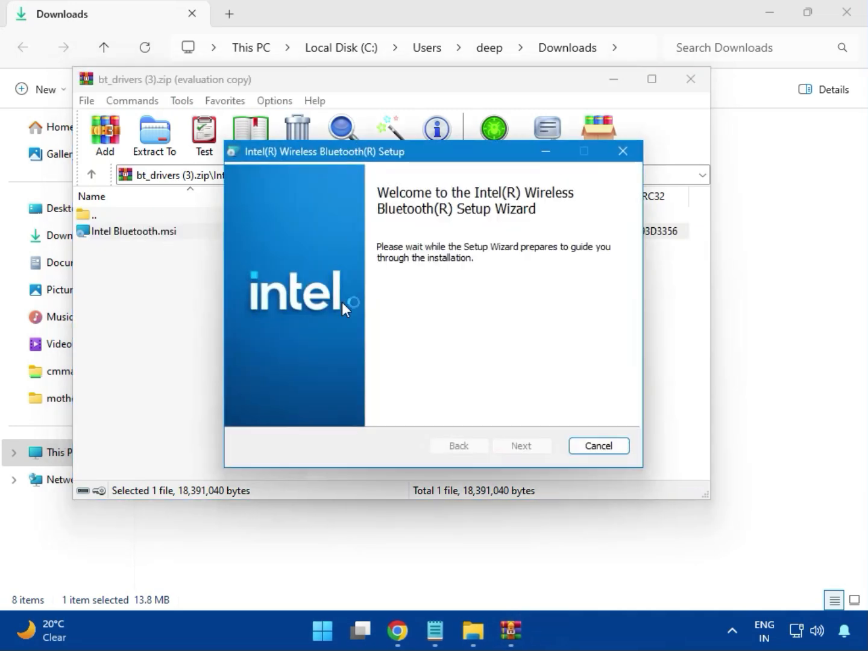
Step: Install Intel Wireless Bluetooth with the license terms accepted and the Typical setup, allow its changes, finish the wizard and close the archive
{"action": "left_click", "coordinate": [521, 447]}
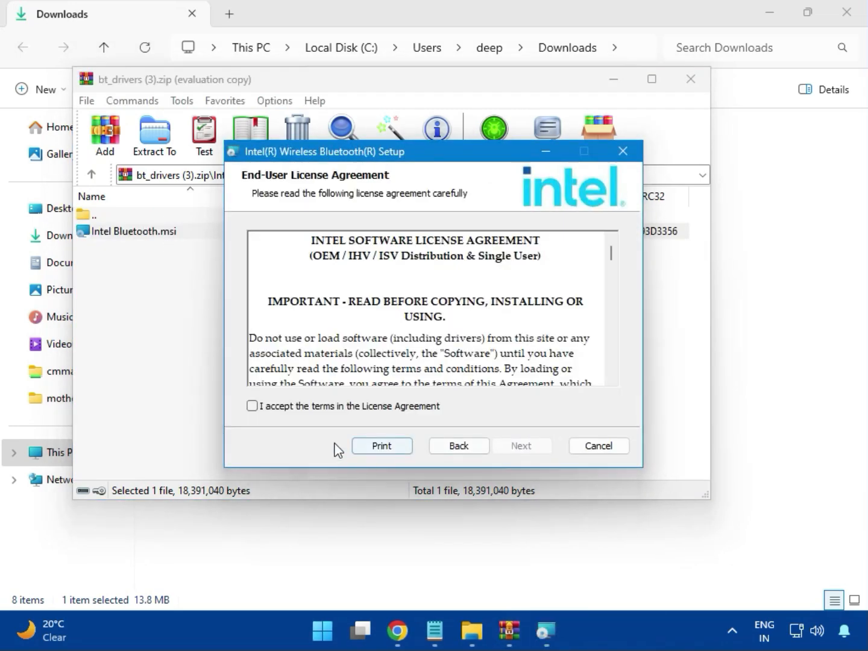
{"action": "left_click", "coordinate": [300, 410]}
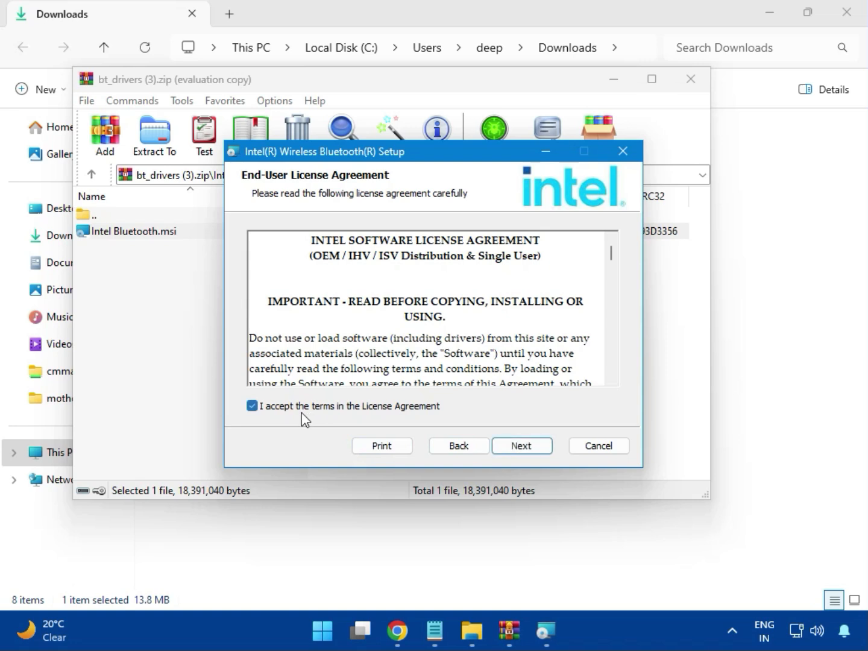
{"action": "left_click", "coordinate": [514, 443]}
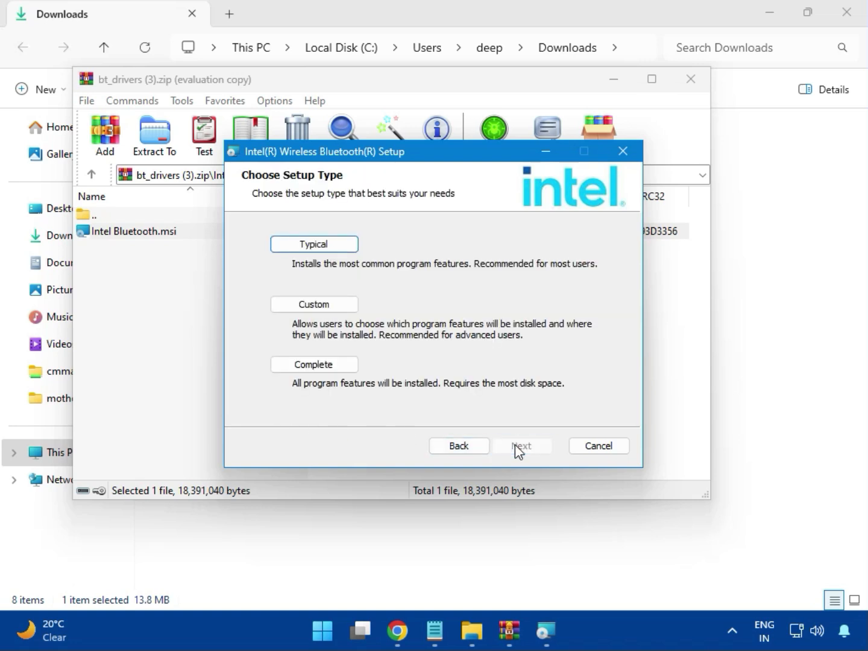
{"action": "left_click", "coordinate": [301, 246]}
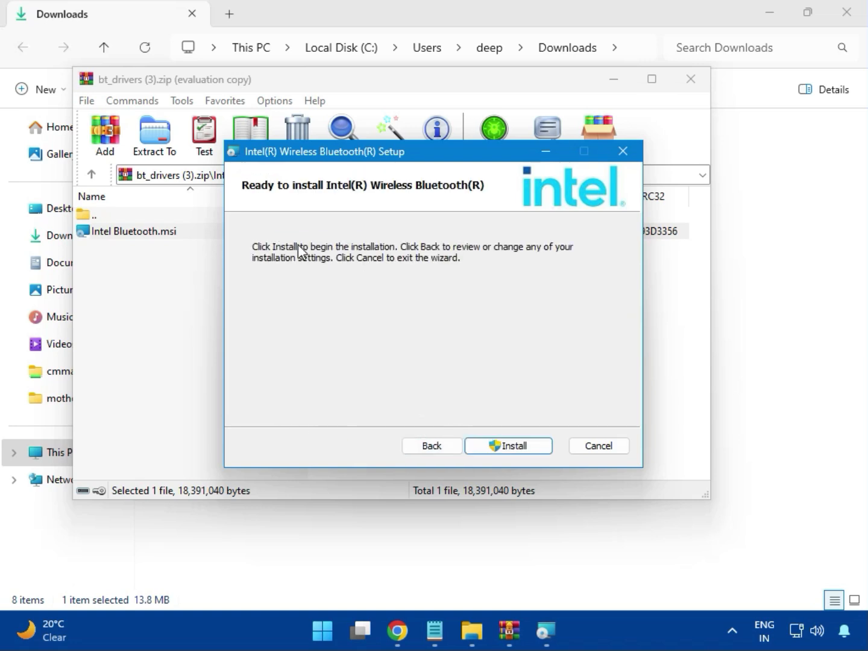
{"action": "left_click", "coordinate": [499, 447]}
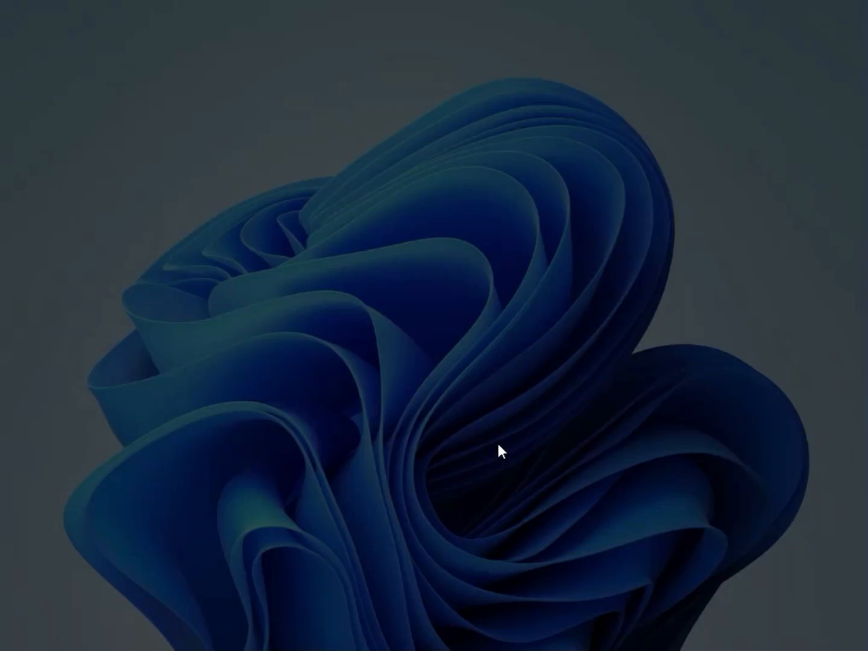
{"action": "left_click", "coordinate": [334, 457]}
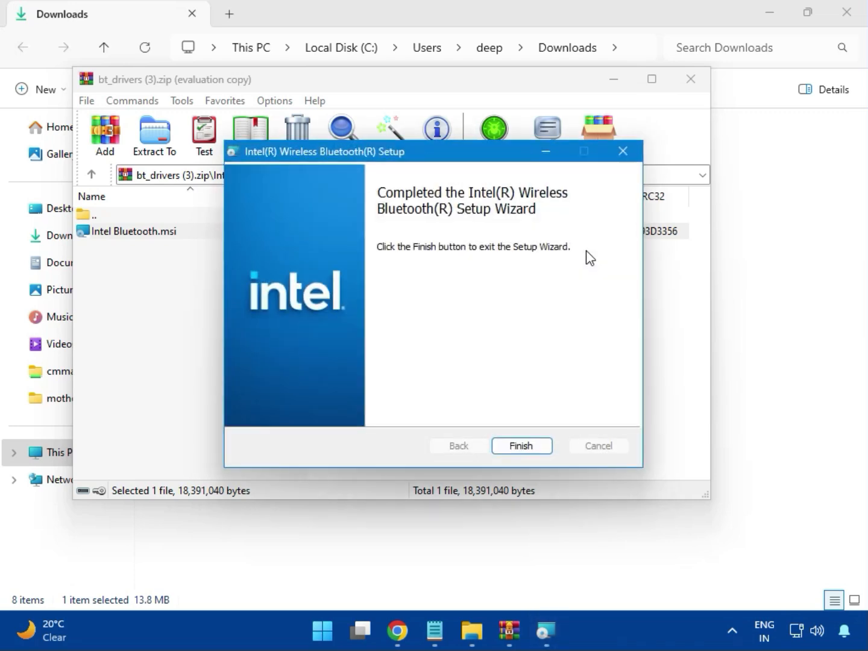
{"action": "left_click", "coordinate": [521, 446]}
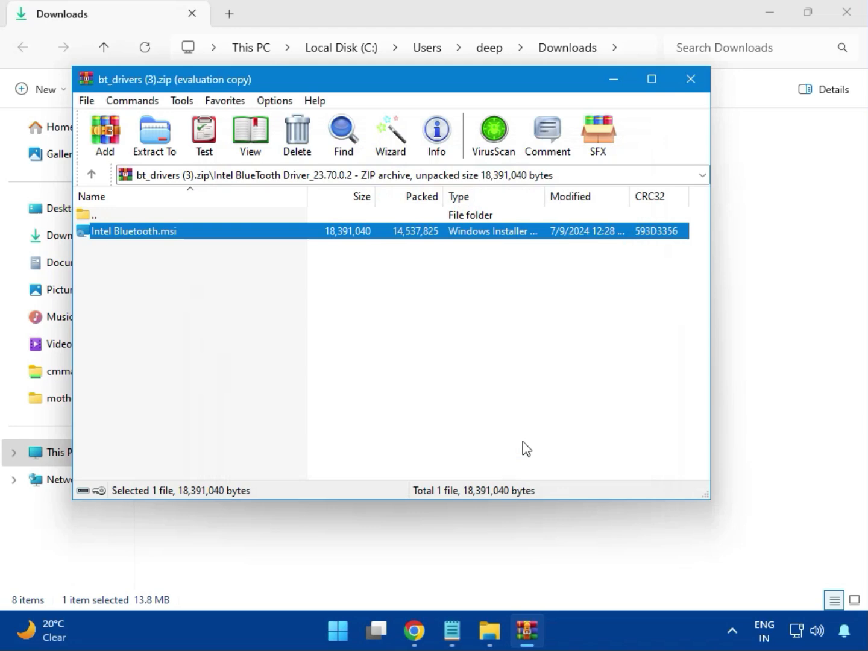
{"action": "left_click", "coordinate": [697, 84]}
Step: Open the Intel_Network_inf_w11 (8).zip archive and enter its W11 folder
{"action": "left_click", "coordinate": [228, 223]}
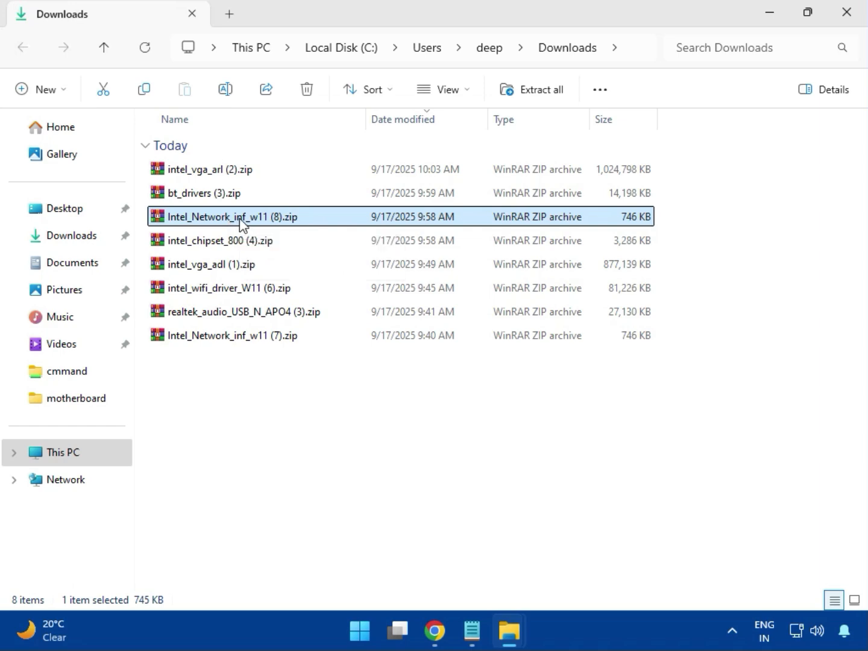
{"action": "double_click", "coordinate": [241, 223]}
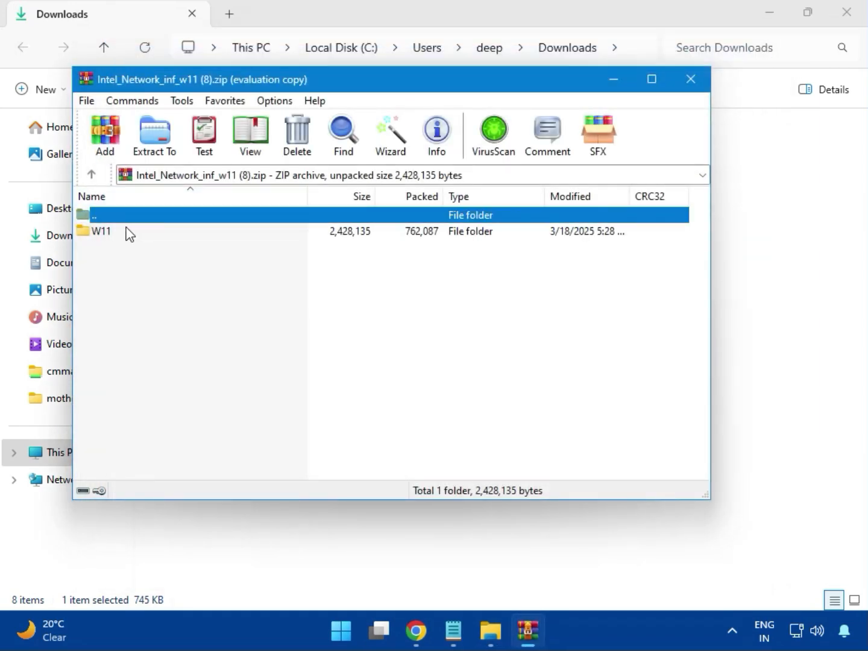
{"action": "left_click", "coordinate": [108, 240]}
{"action": "double_click", "coordinate": [112, 241]}
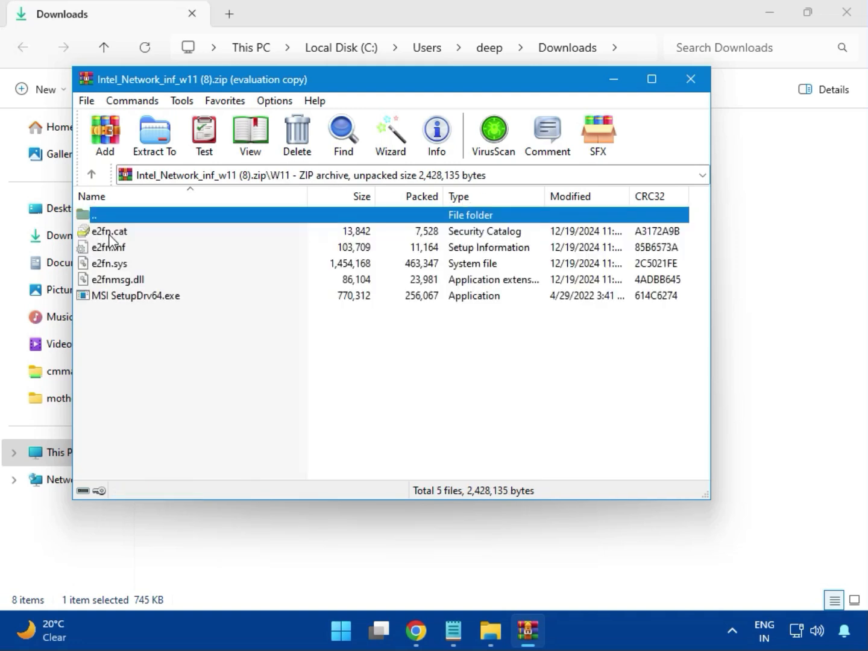
Step: Try to install the network driver with MSI SetupDrv64.exe, allowing its changes, and close the tool and the archive
{"action": "double_click", "coordinate": [157, 296]}
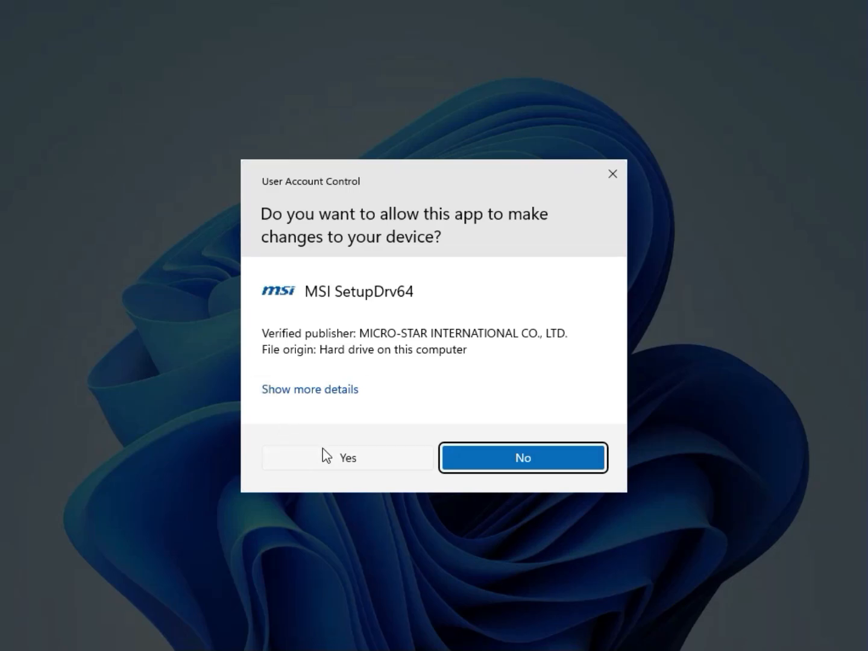
{"action": "left_click", "coordinate": [323, 454]}
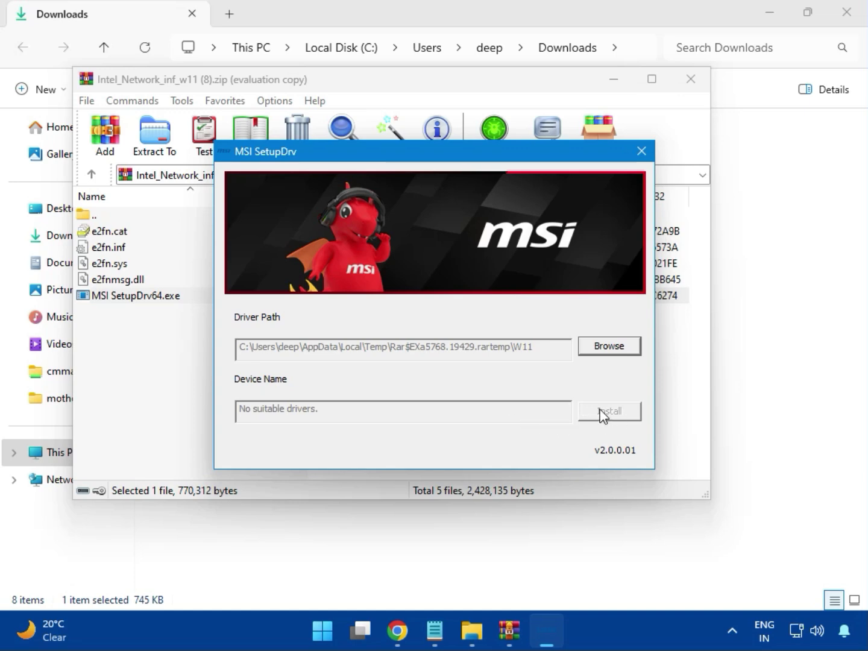
{"action": "left_click", "coordinate": [641, 151]}
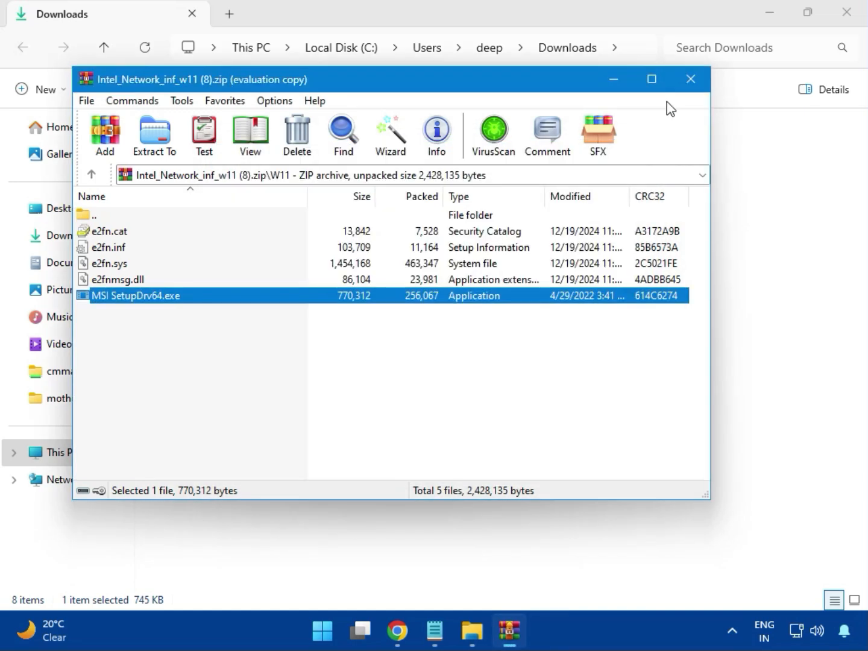
{"action": "left_click", "coordinate": [690, 81]}
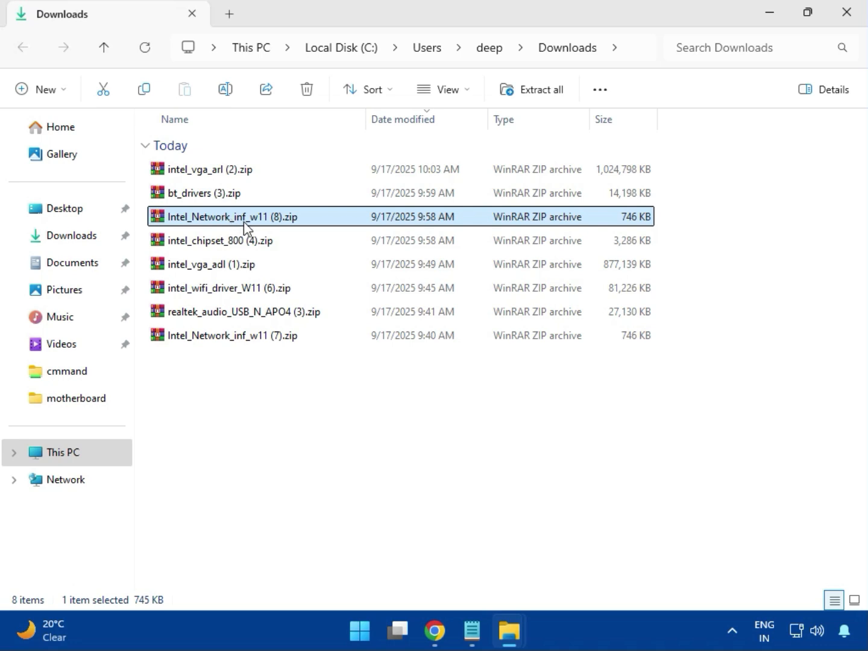
Step: Open the intel_chipset_800 (4).zip archive, dismiss the licence reminder, and enter the Intel Chipset Driver_10.1.20062.8627 folder
{"action": "left_click", "coordinate": [199, 246]}
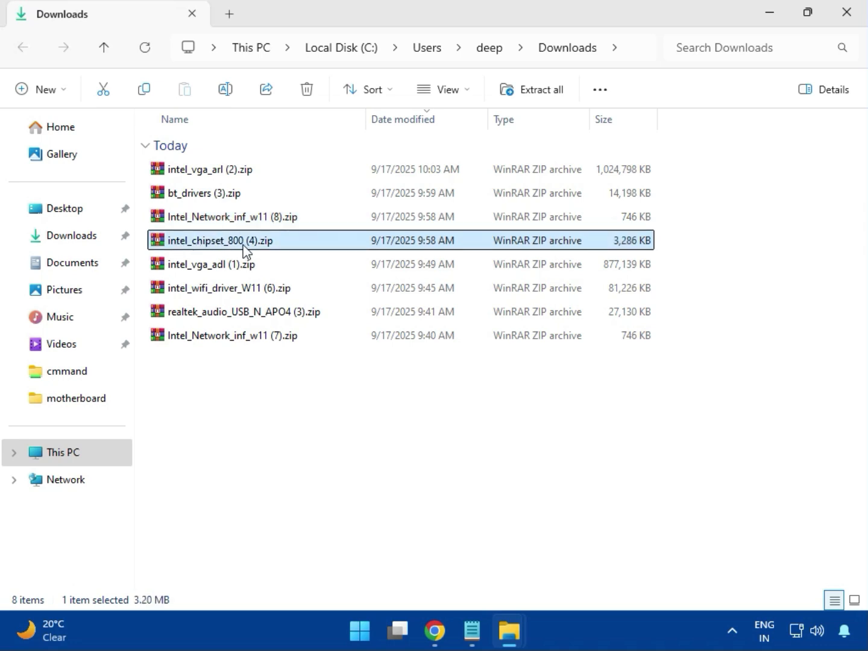
{"action": "double_click", "coordinate": [246, 244]}
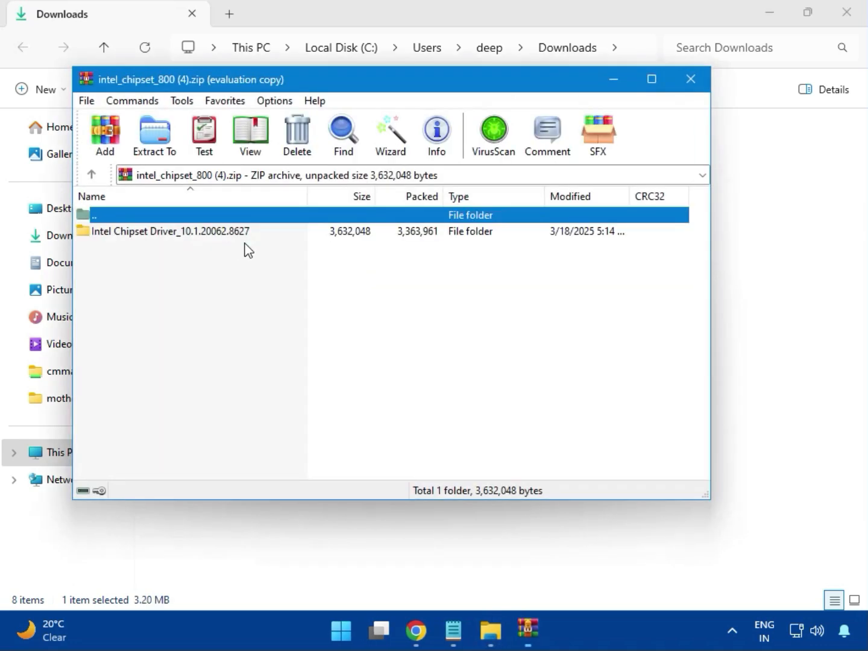
{"action": "left_click", "coordinate": [124, 235]}
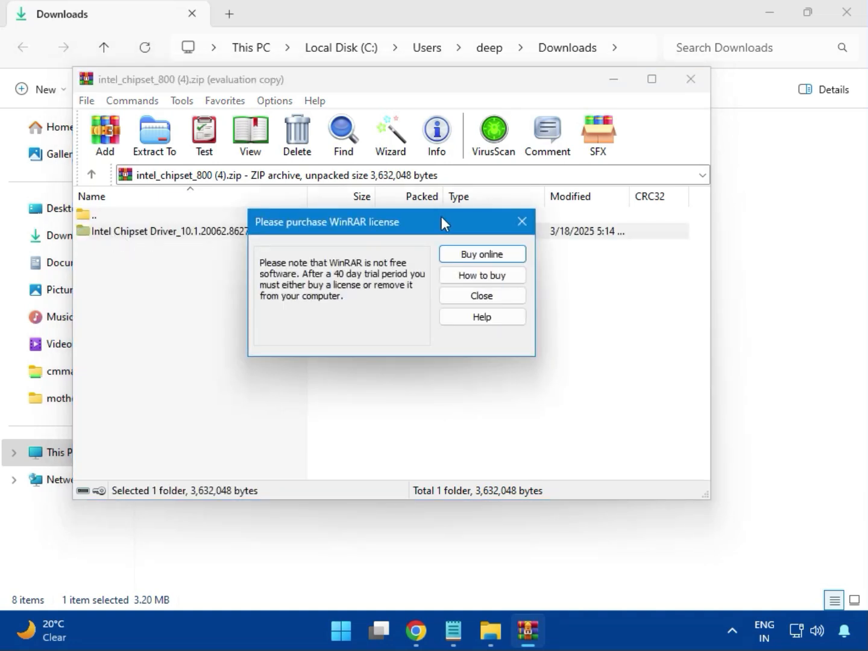
{"action": "left_click", "coordinate": [521, 220]}
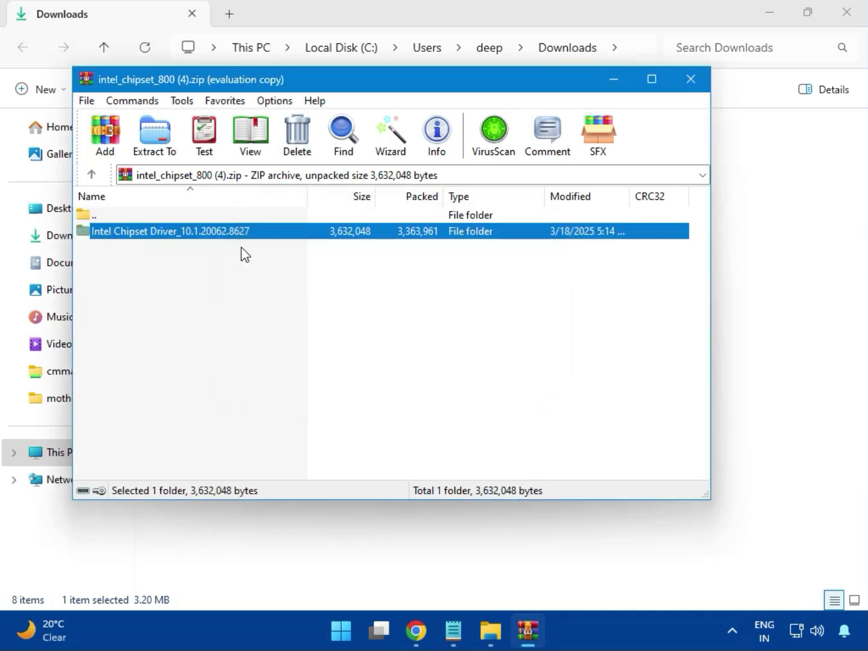
{"action": "double_click", "coordinate": [213, 235]}
Step: Try to install the Intel Chipset Device Software with SetupChipset.exe, allowing its changes, and close the installer and the archive
{"action": "double_click", "coordinate": [139, 235]}
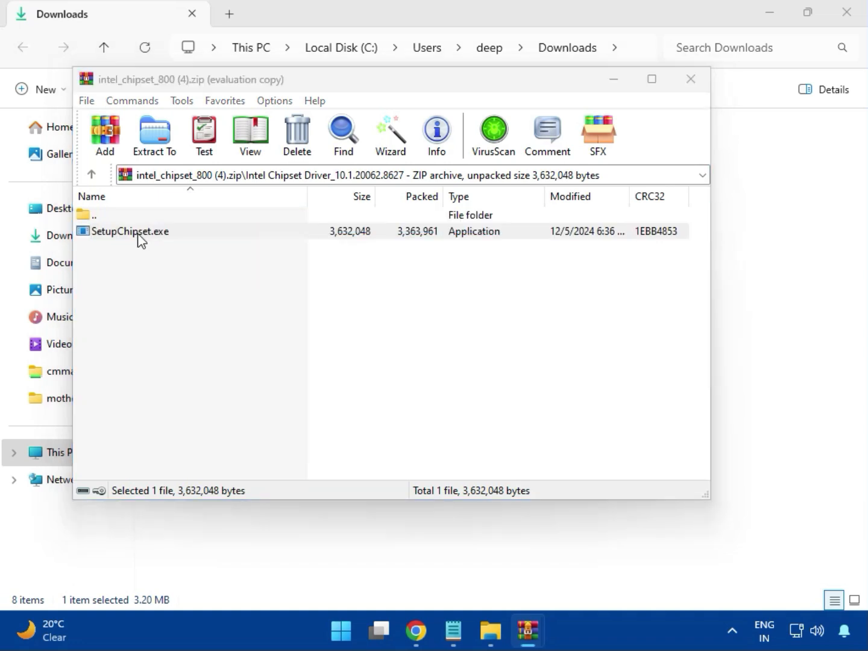
{"action": "double_click", "coordinate": [138, 233]}
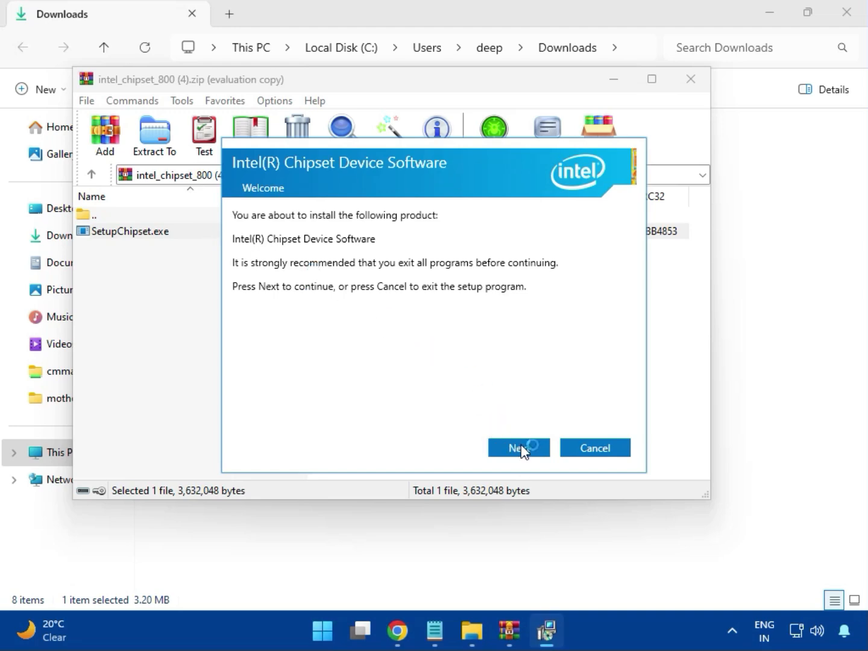
{"action": "left_click", "coordinate": [522, 448]}
{"action": "left_click", "coordinate": [519, 448]}
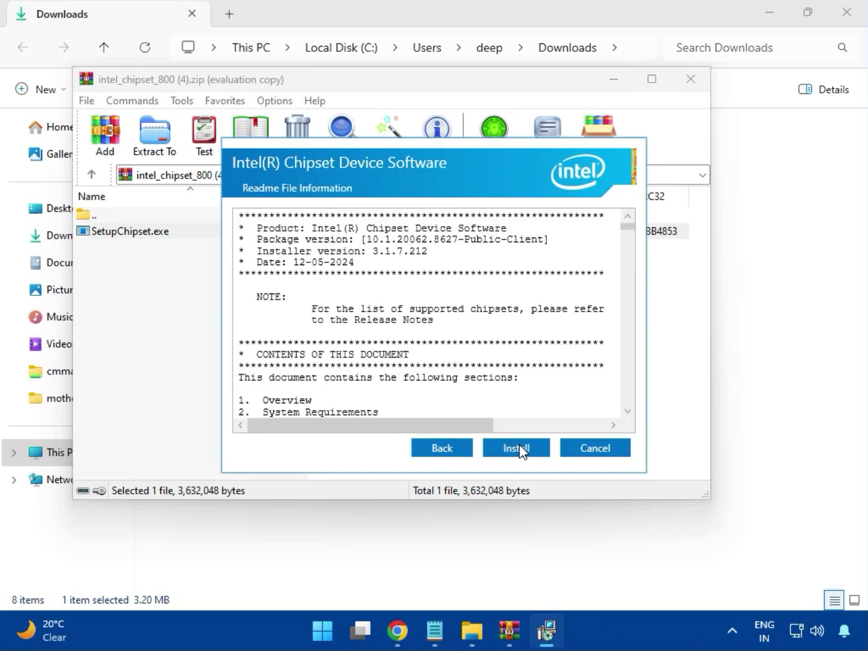
{"action": "left_click", "coordinate": [518, 447]}
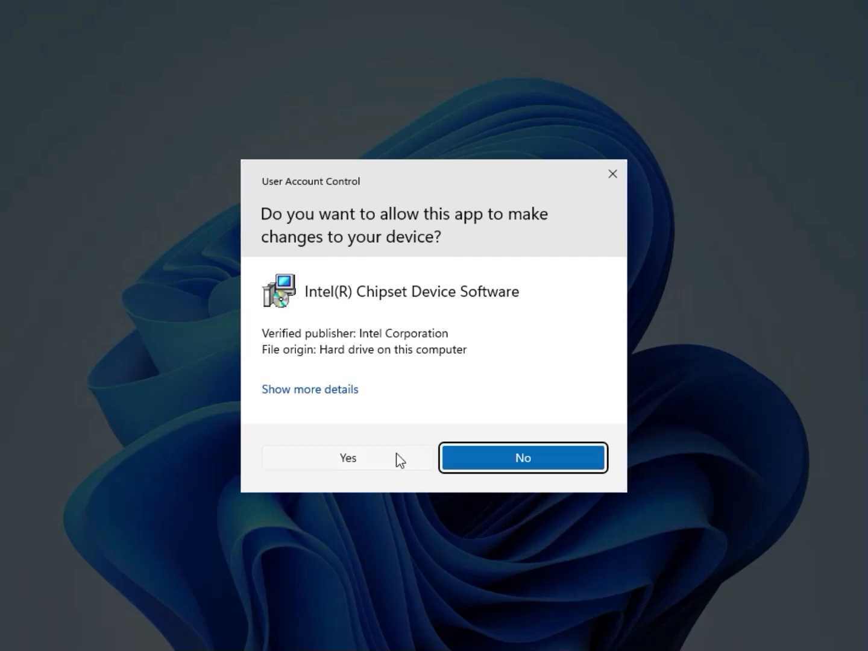
{"action": "left_click", "coordinate": [395, 455]}
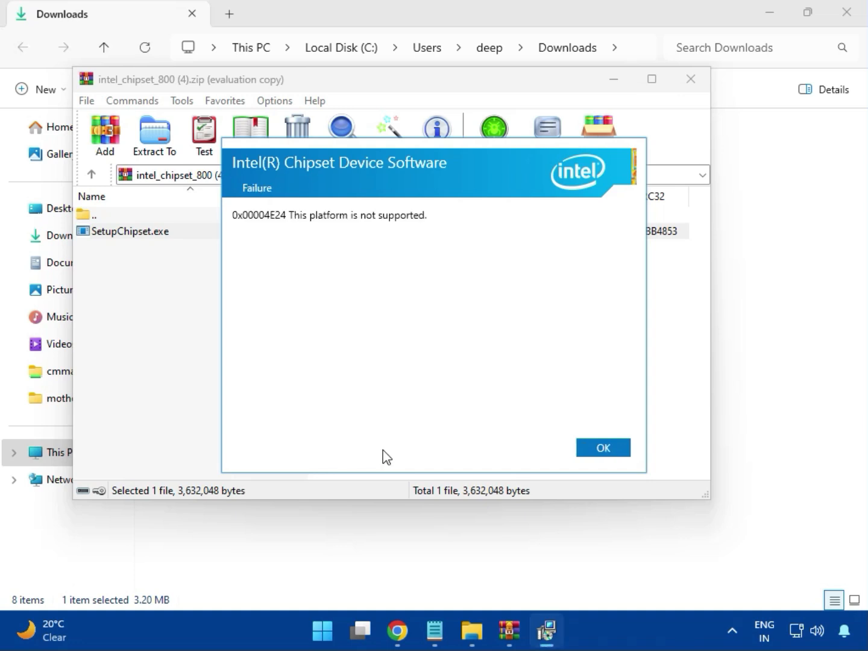
{"action": "left_click", "coordinate": [594, 453]}
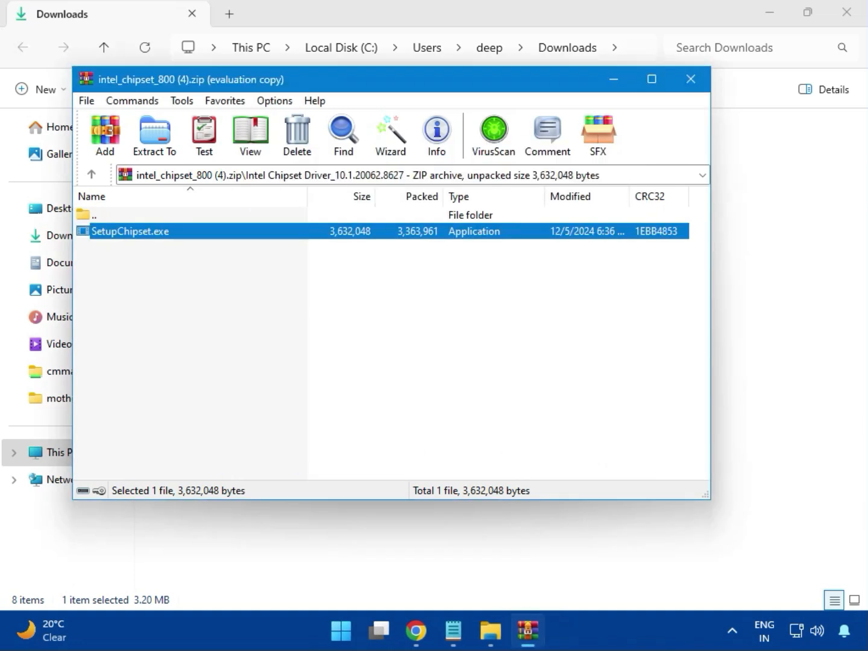
{"action": "left_click", "coordinate": [690, 83]}
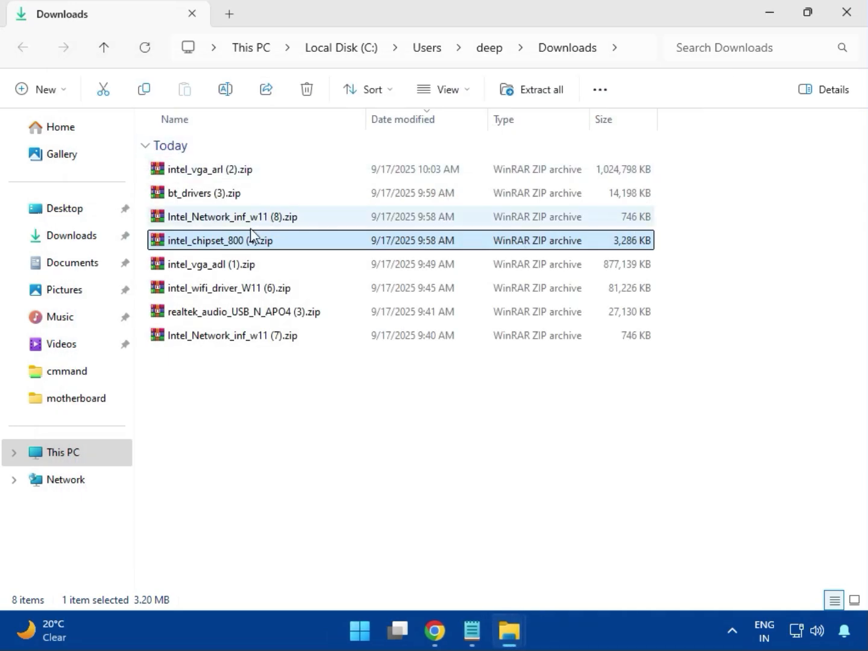
Step: View the contents of the intel_vga_adl (1).zip archive and close it
{"action": "left_click", "coordinate": [222, 271]}
{"action": "double_click", "coordinate": [218, 263]}
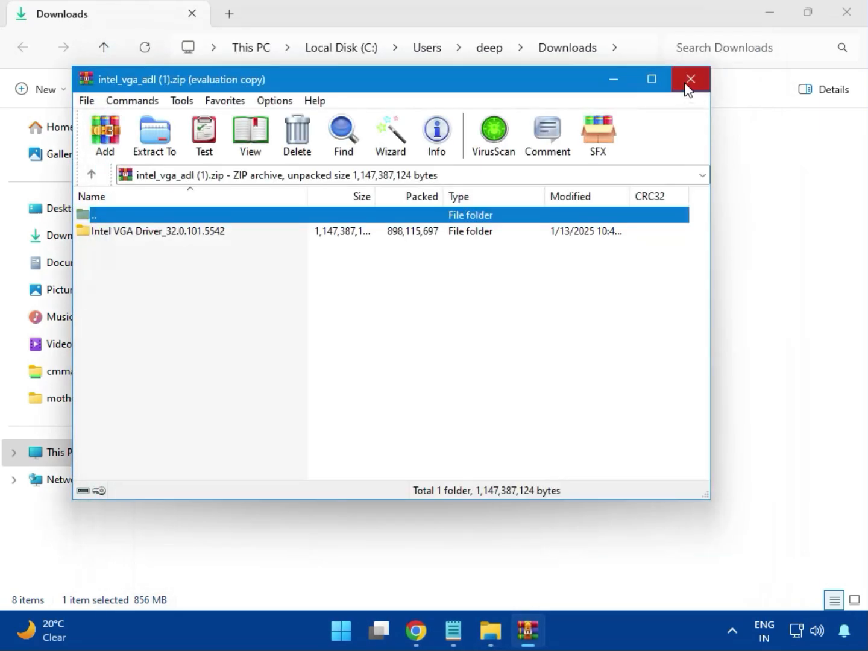
{"action": "left_click", "coordinate": [686, 83]}
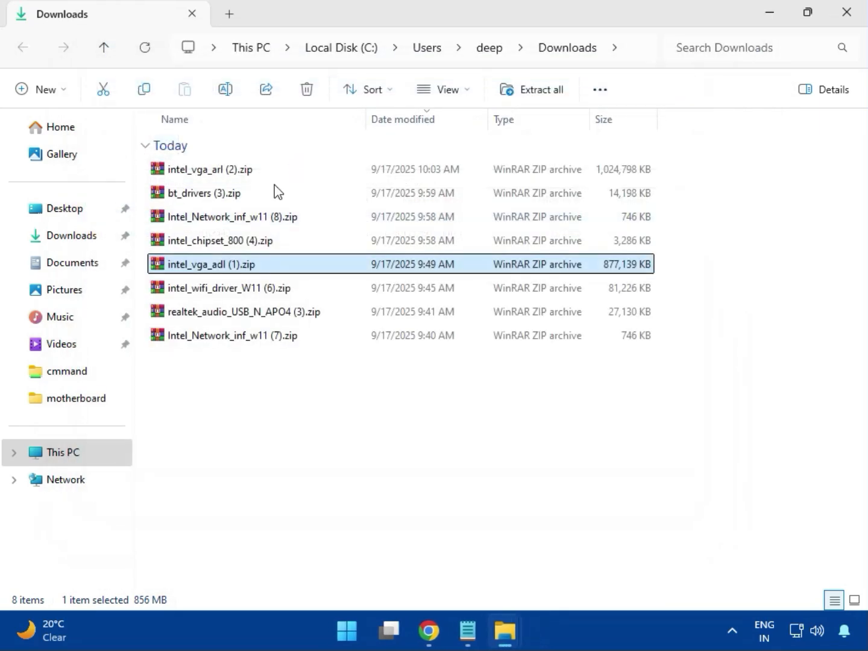
Step: Open the intel_wifi_driver_W11 (6).zip archive, dismiss the licence reminder, and enter the Intel WIFI Driver_23.40.0.4\UWD\Win64 folder
{"action": "left_click", "coordinate": [223, 291]}
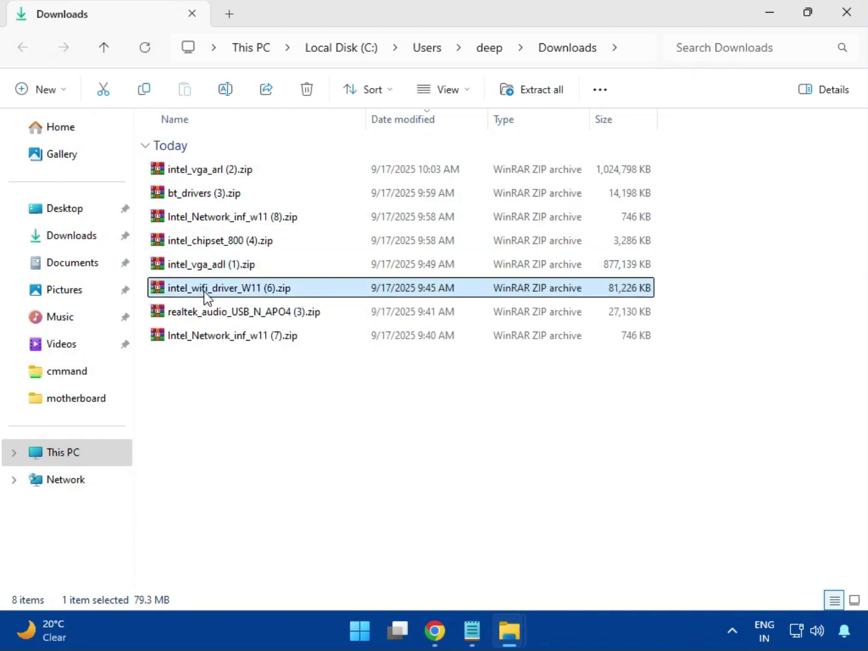
{"action": "double_click", "coordinate": [220, 291]}
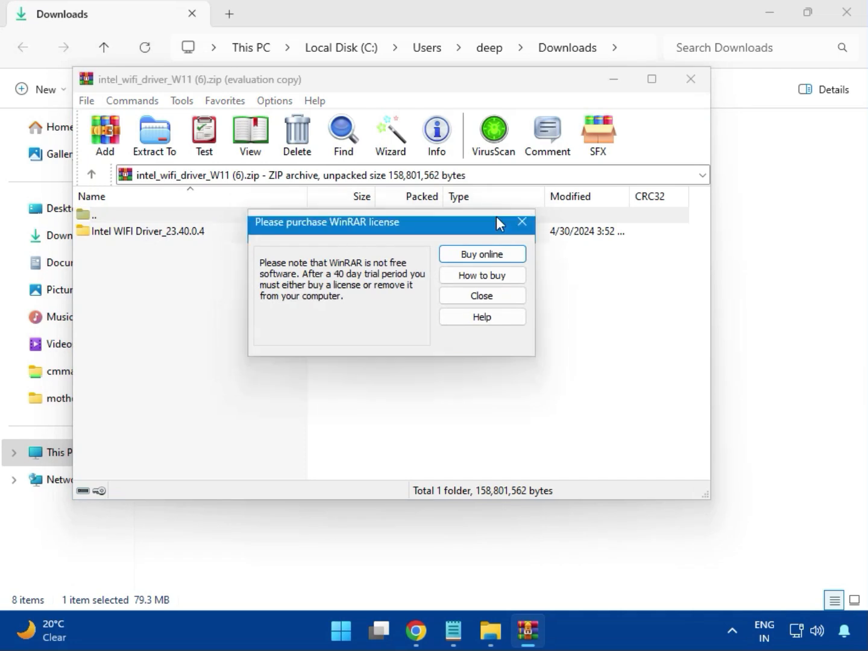
{"action": "left_click", "coordinate": [519, 224]}
{"action": "double_click", "coordinate": [139, 231]}
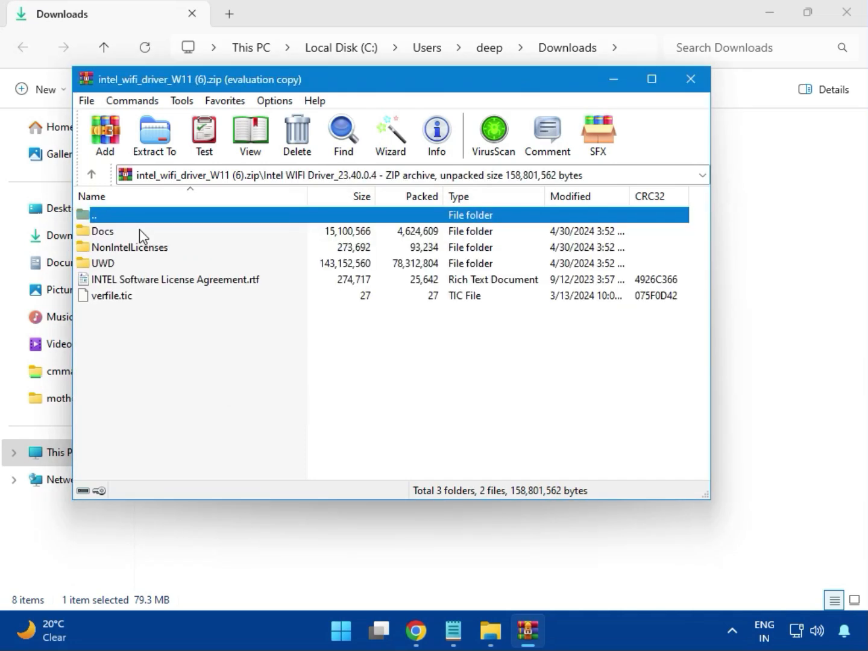
{"action": "left_click", "coordinate": [116, 264]}
{"action": "double_click", "coordinate": [116, 264]}
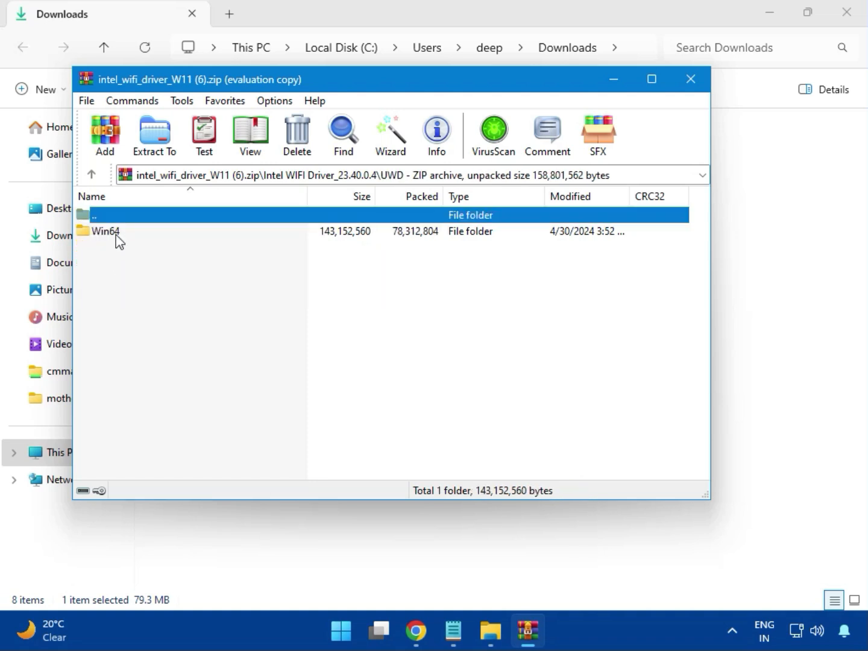
{"action": "double_click", "coordinate": [117, 234]}
Step: Look through the files in the Drivers folder of the WiFi archive and return to Win64
{"action": "double_click", "coordinate": [116, 233]}
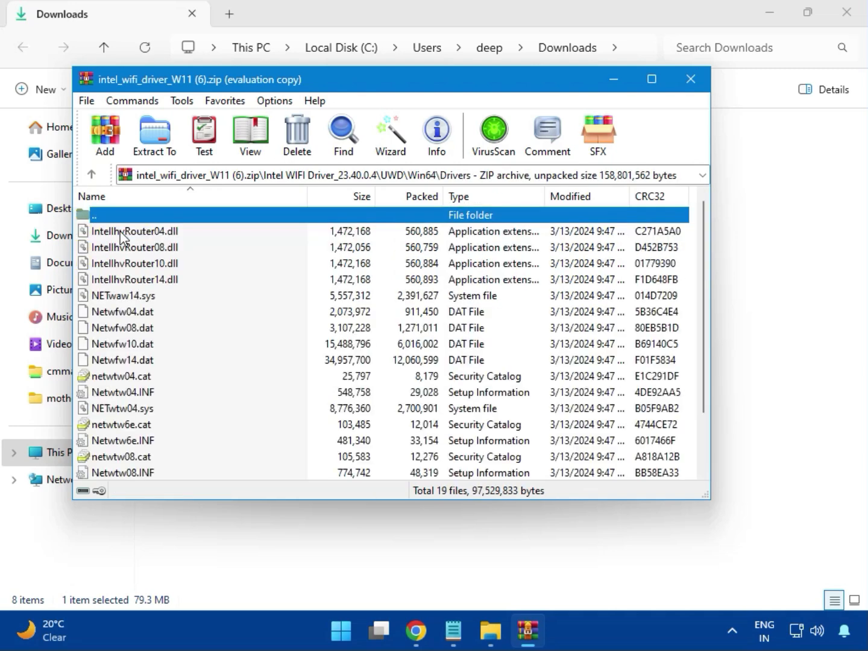
{"action": "scroll", "coordinate": [158, 353], "scroll_direction": "down", "scroll_amount": 1}
{"action": "scroll", "coordinate": [160, 357], "scroll_direction": "down", "scroll_amount": 1}
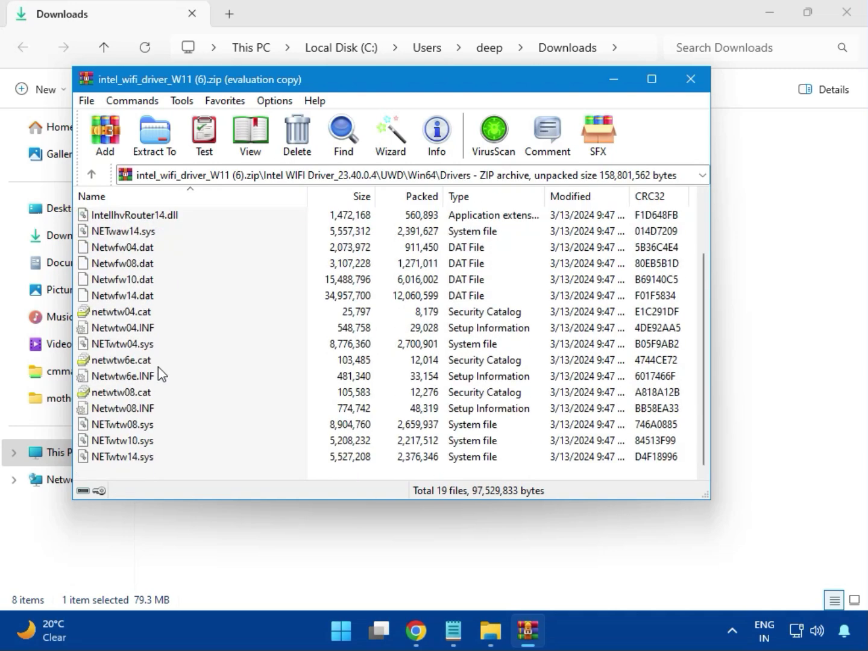
{"action": "scroll", "coordinate": [152, 398], "scroll_direction": "up", "scroll_amount": 2}
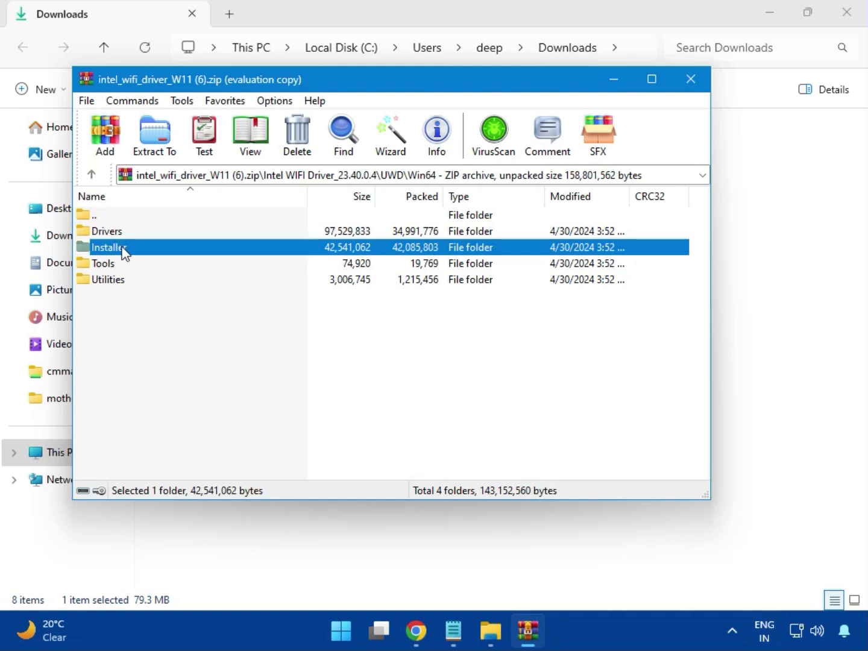
Step: Install Intel PROSet/Wireless Wi-Fi Software with WirelessSetup.exe from the Installer folder, accepting the licence and allowing changes, and close the installer and archive
{"action": "double_click", "coordinate": [123, 253]}
{"action": "left_click", "coordinate": [110, 251]}
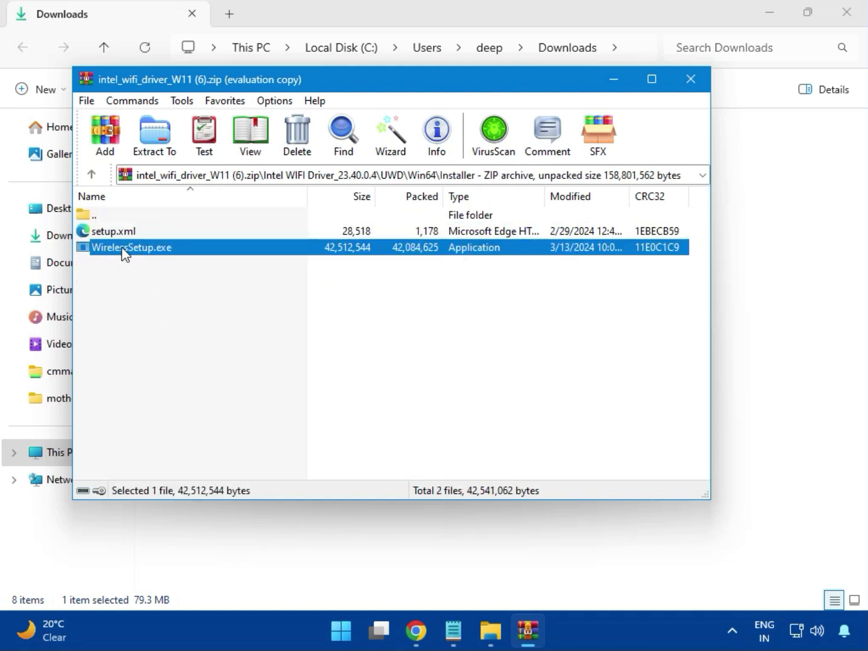
{"action": "double_click", "coordinate": [138, 252]}
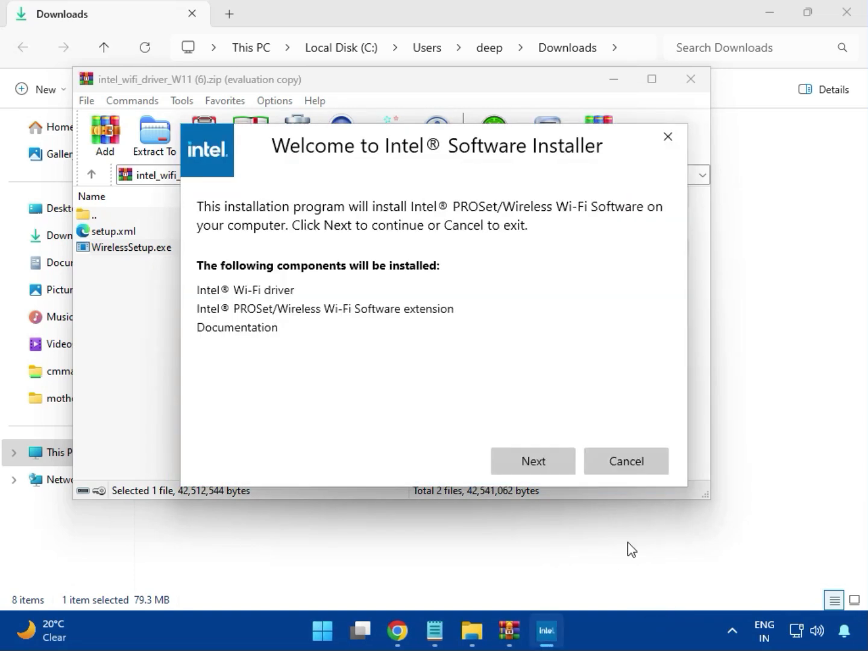
{"action": "left_click", "coordinate": [530, 453]}
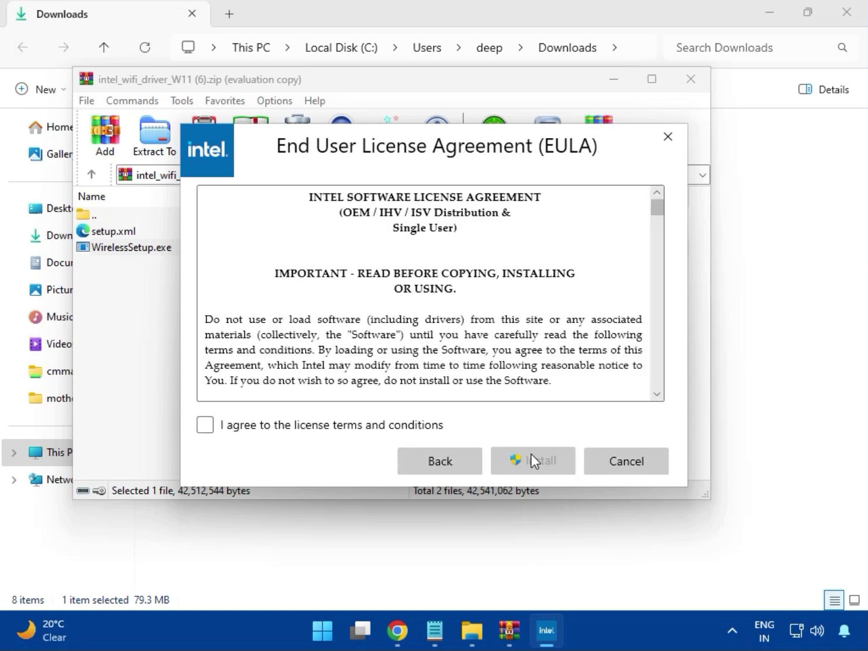
{"action": "left_click", "coordinate": [378, 429]}
{"action": "left_click", "coordinate": [542, 464]}
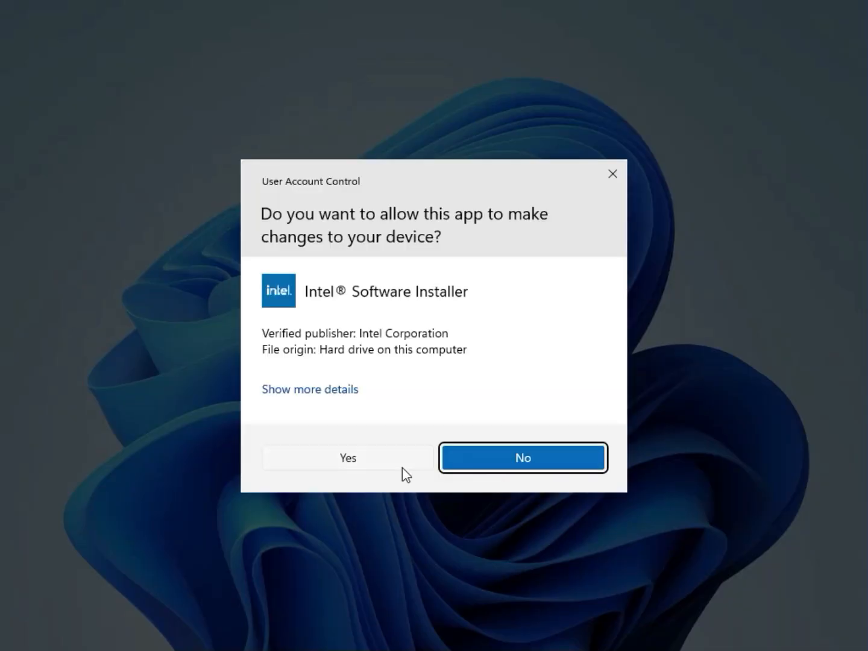
{"action": "left_click", "coordinate": [402, 466]}
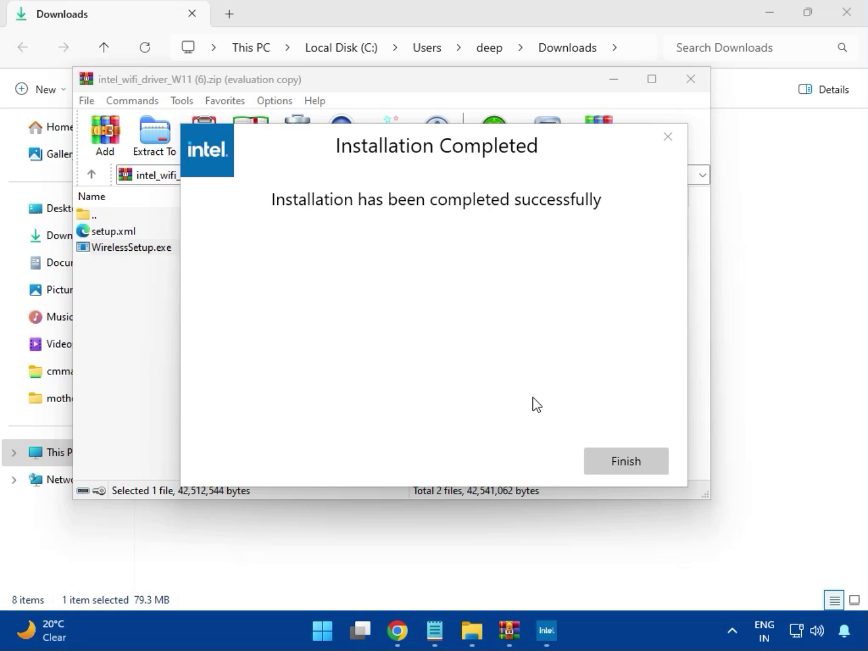
{"action": "left_click", "coordinate": [620, 459]}
{"action": "left_click", "coordinate": [691, 88]}
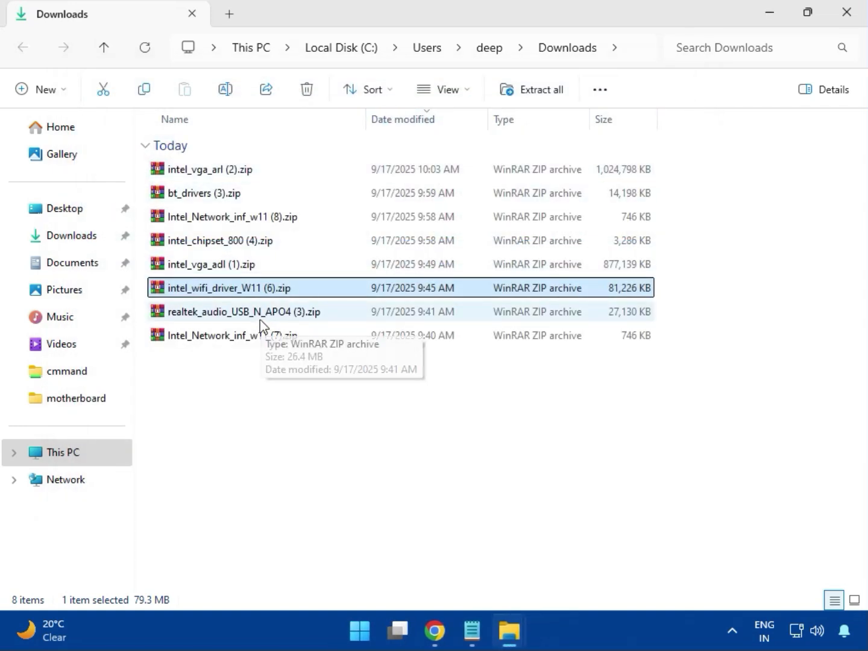
Step: Open the realtek_audio_USB_N_APO4 (3).zip archive, dismiss the licence reminder, and enter the Realtek USB Universal Driver folder
{"action": "double_click", "coordinate": [264, 313]}
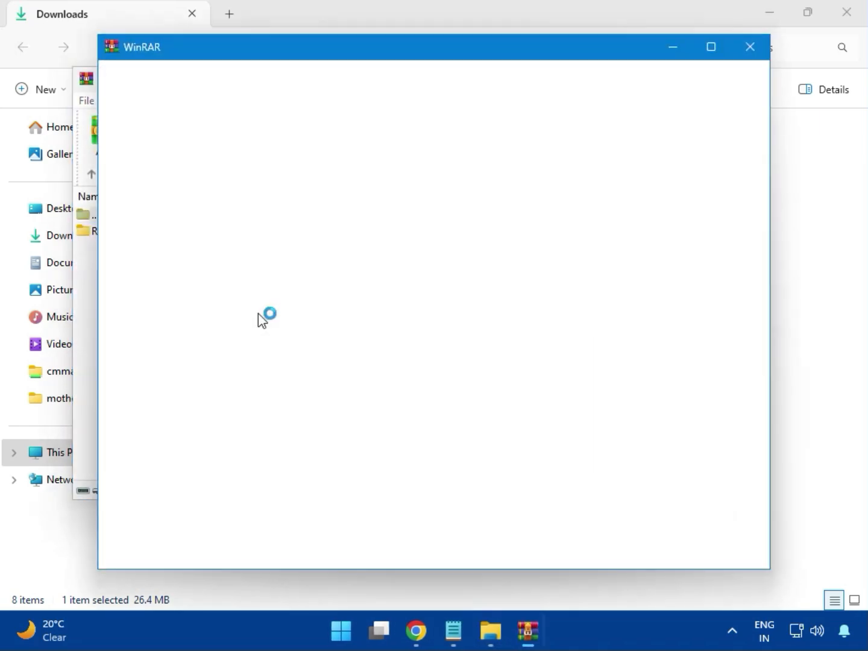
{"action": "left_click", "coordinate": [746, 48]}
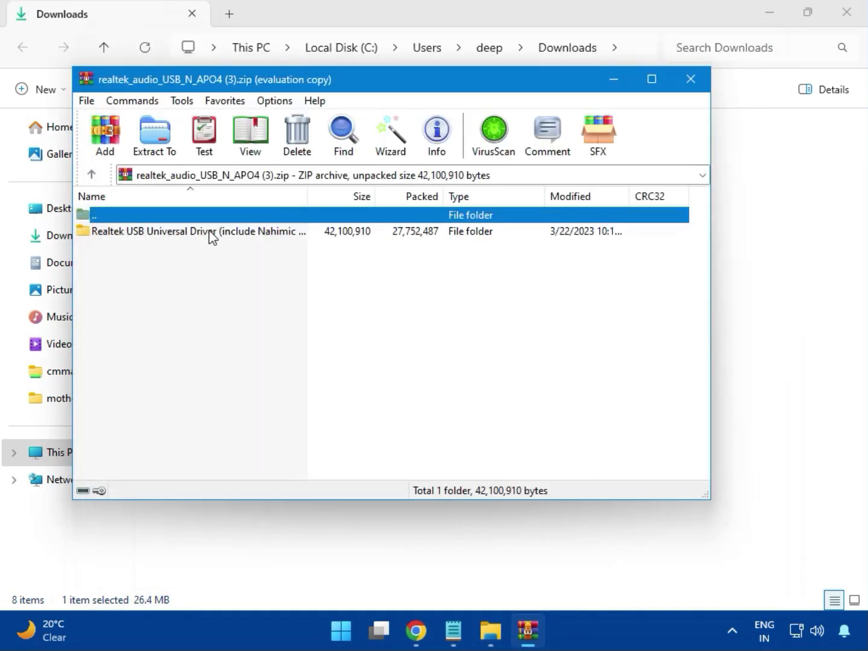
{"action": "double_click", "coordinate": [194, 233]}
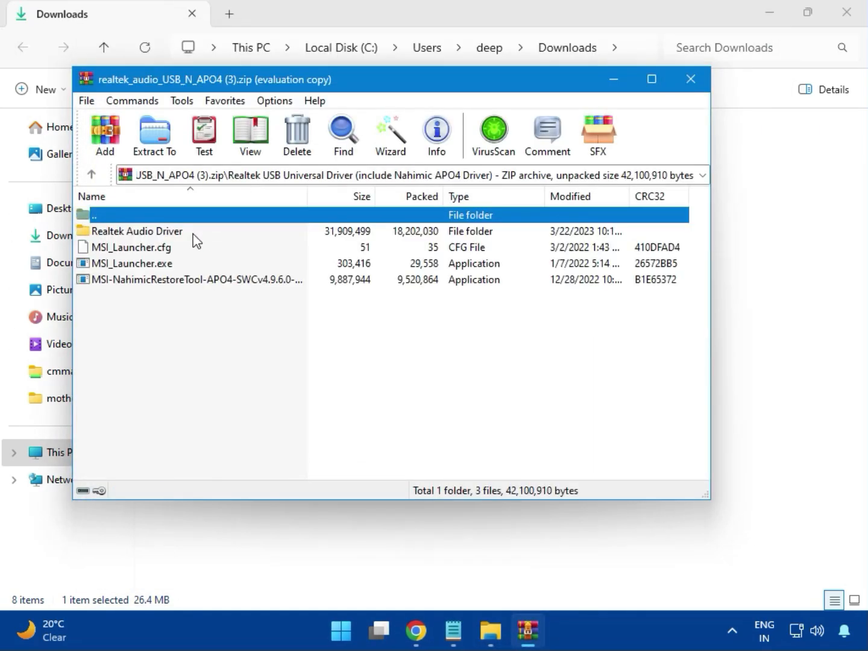
Step: Run MSI_Launcher.exe to install the Realtek audio driver, allowing the launcher and the Realtek setup to make changes, and close the archive
{"action": "double_click", "coordinate": [154, 265]}
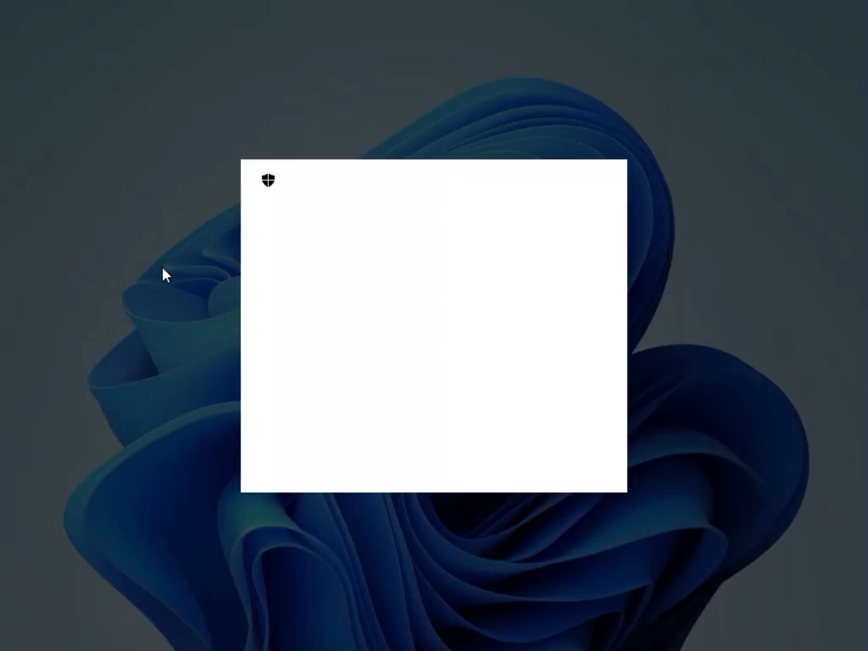
{"action": "left_click", "coordinate": [347, 460]}
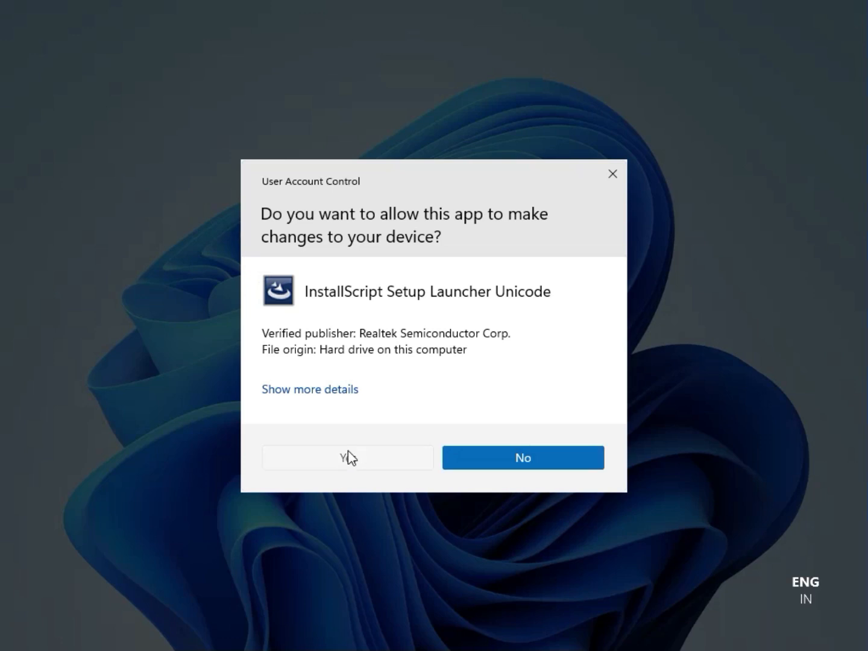
{"action": "left_click", "coordinate": [346, 453]}
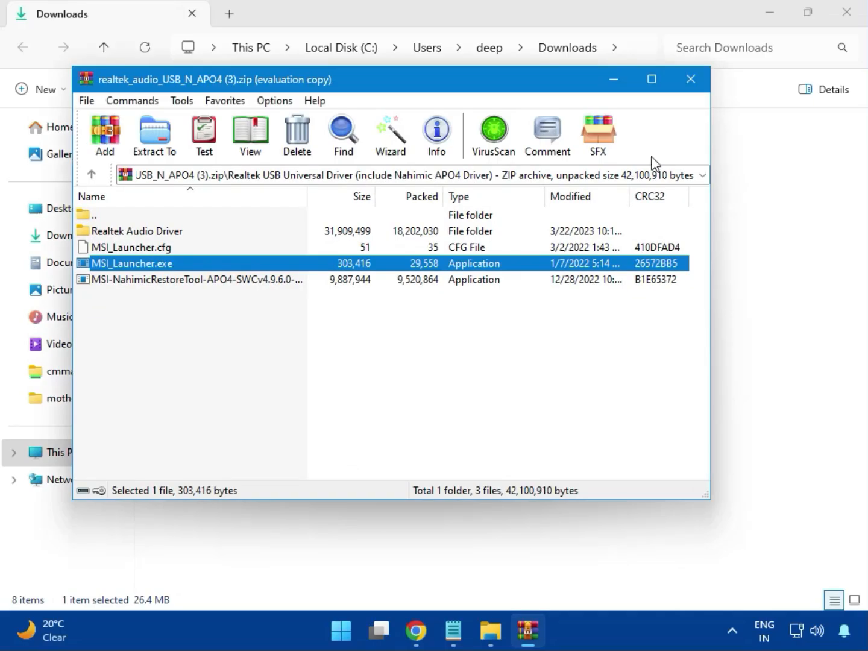
{"action": "left_click", "coordinate": [691, 79]}
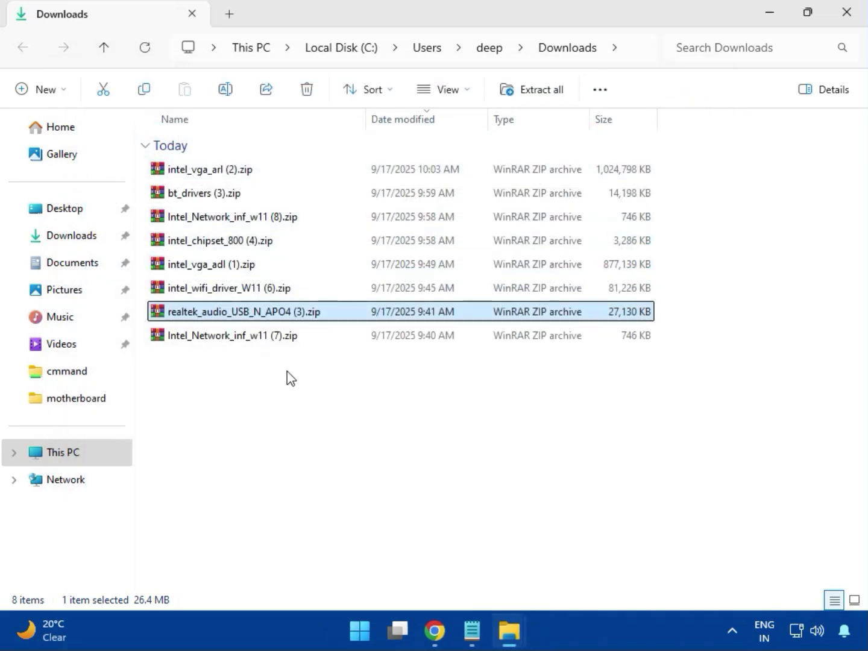
Step: Select the Intel_Network_inf_w11 (7).zip archive and close the Downloads folder window
{"action": "left_click", "coordinate": [235, 340]}
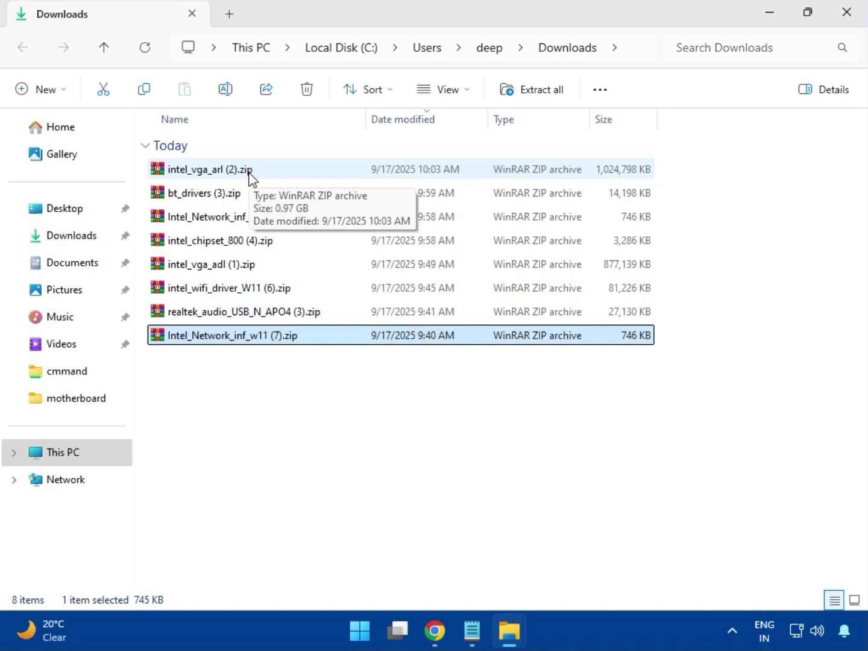
{"action": "left_click", "coordinate": [847, 27]}
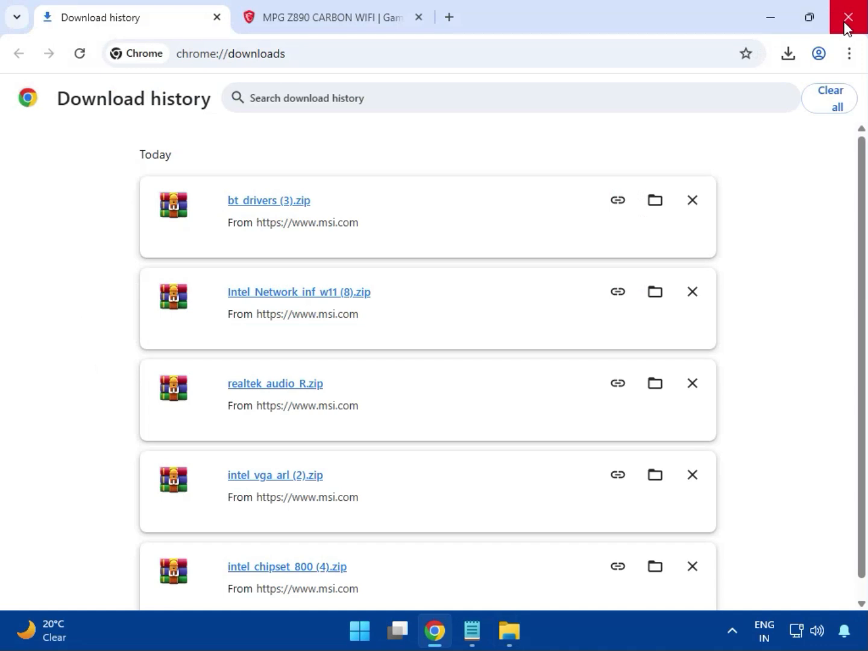